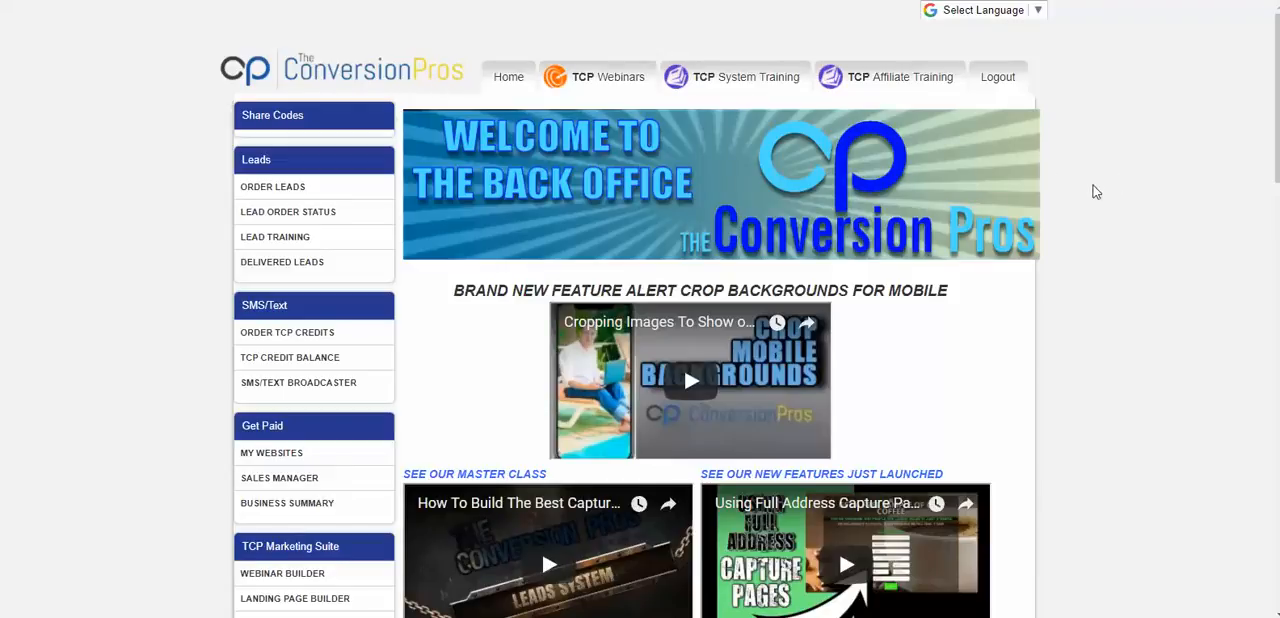
- Open the External Capture Page tool and start creating a new Bootstrap form
scroll(310, 165, "down", 1)
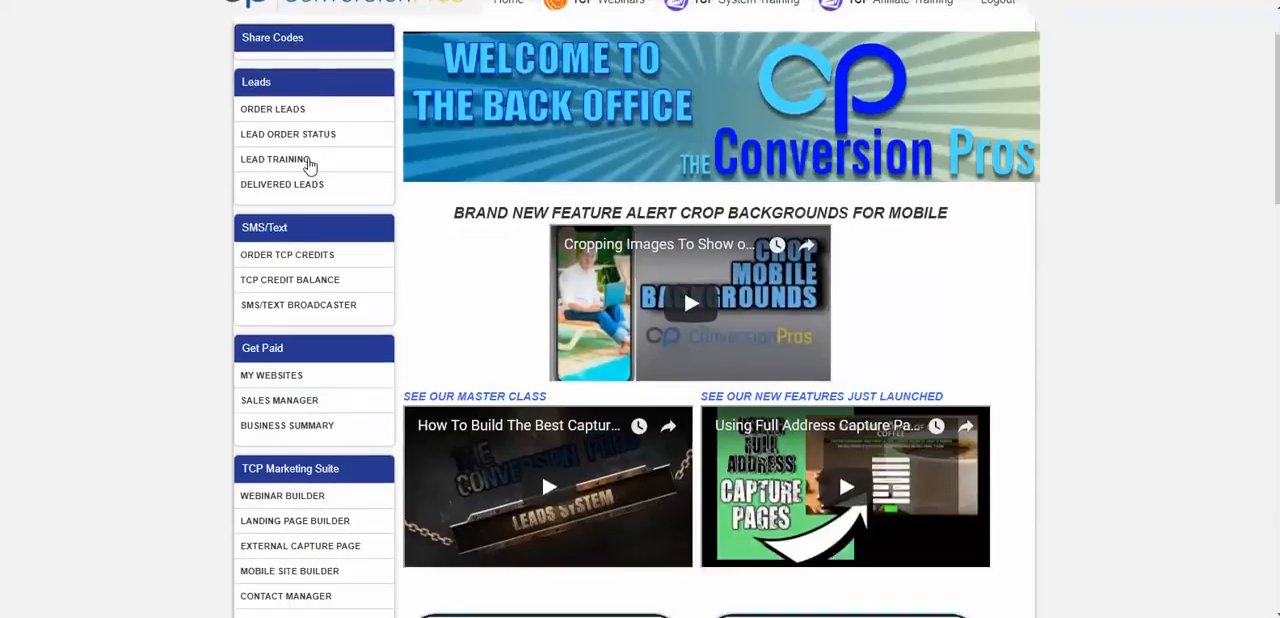
scroll(310, 165, "down", 3)
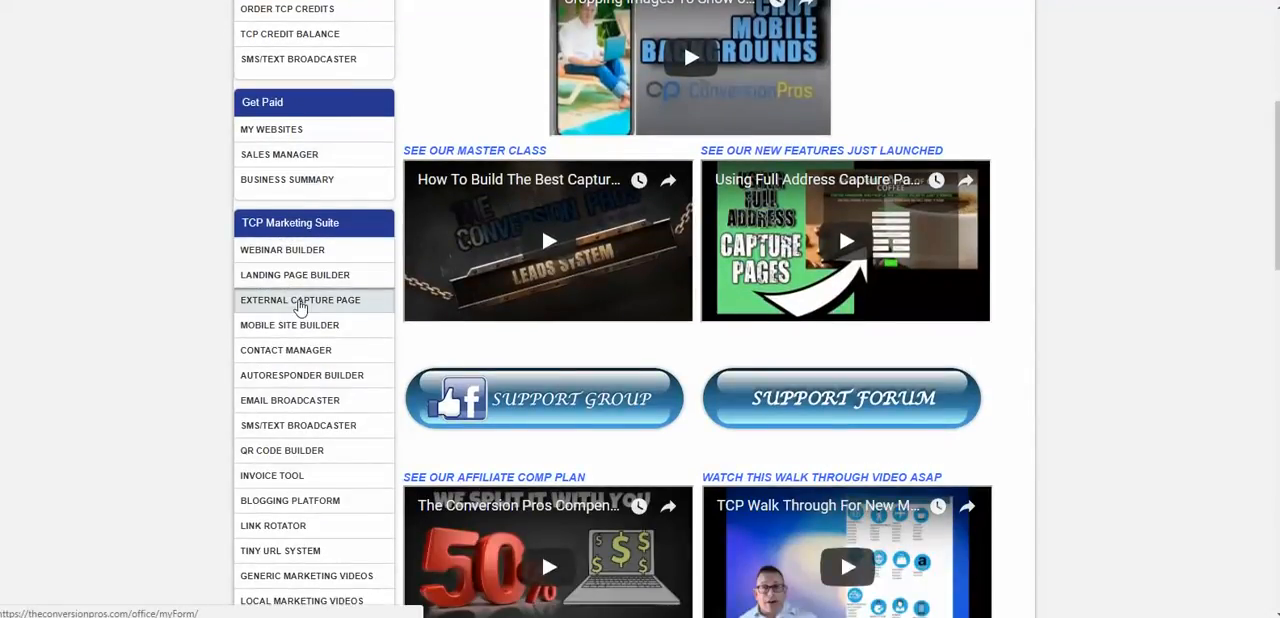
left_click(310, 305)
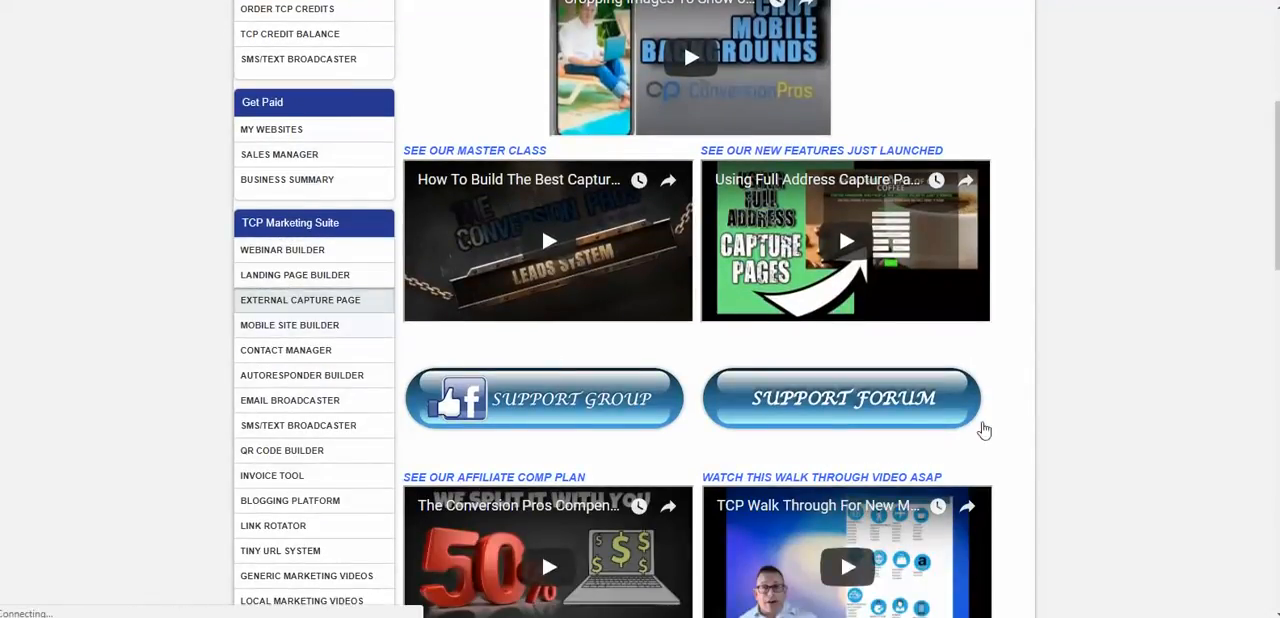
scroll(851, 296, "down", 1)
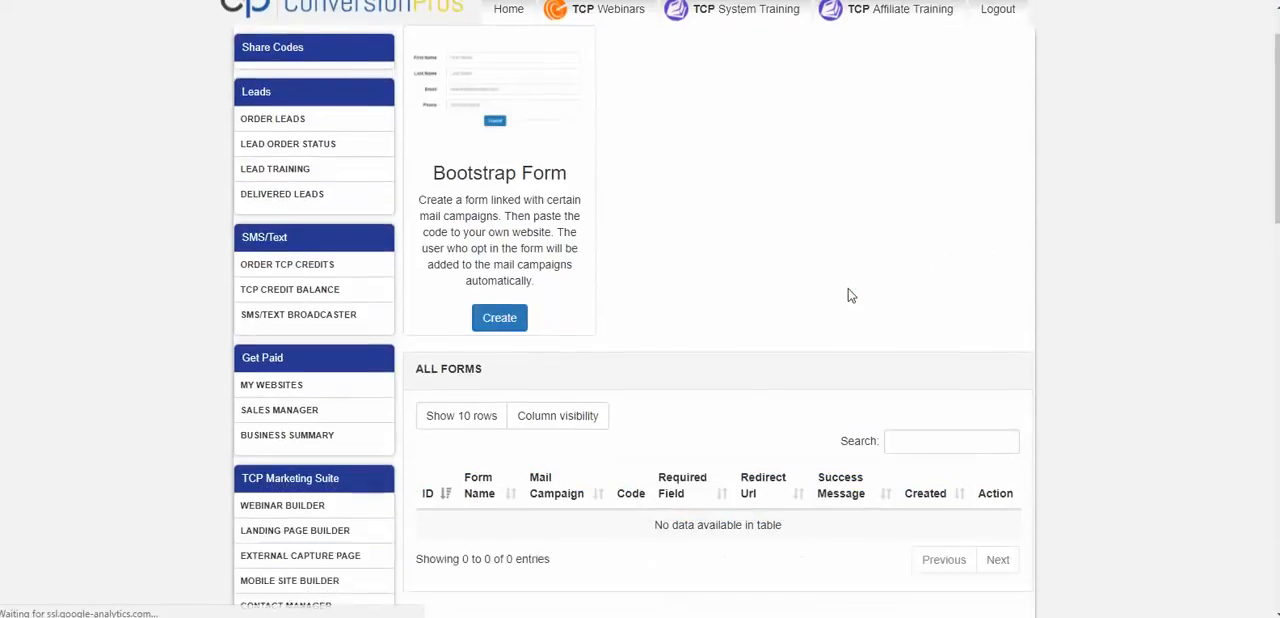
scroll(851, 296, "down", 1)
scroll(763, 314, "up", 1)
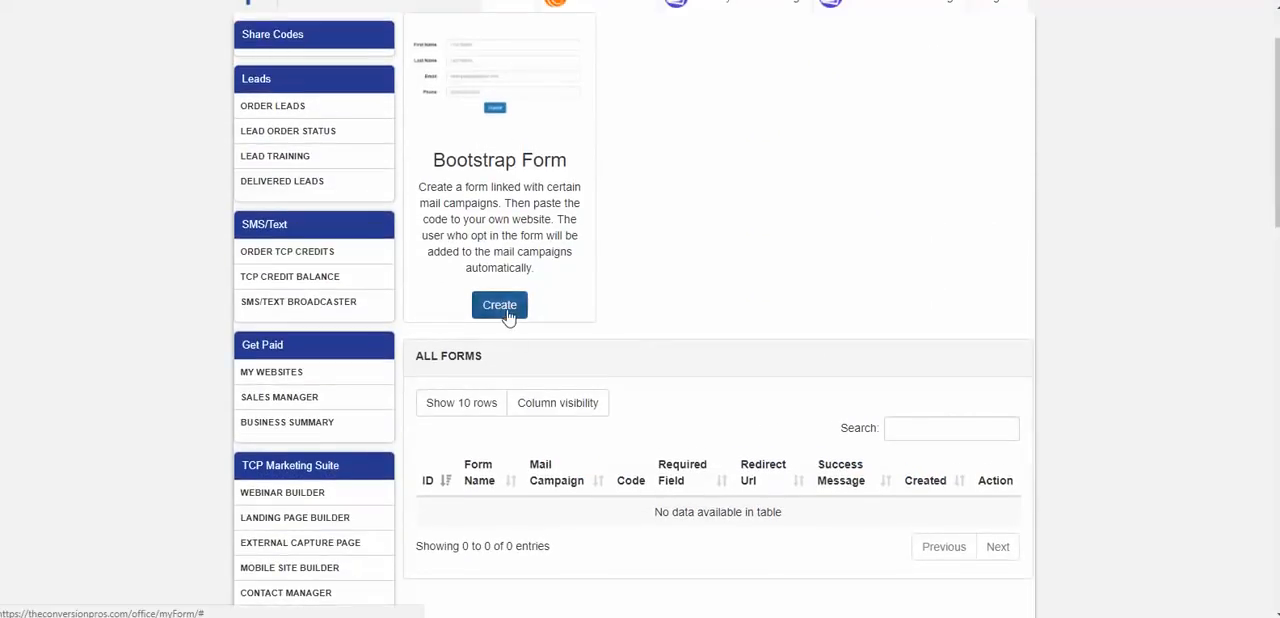
left_click(508, 316)
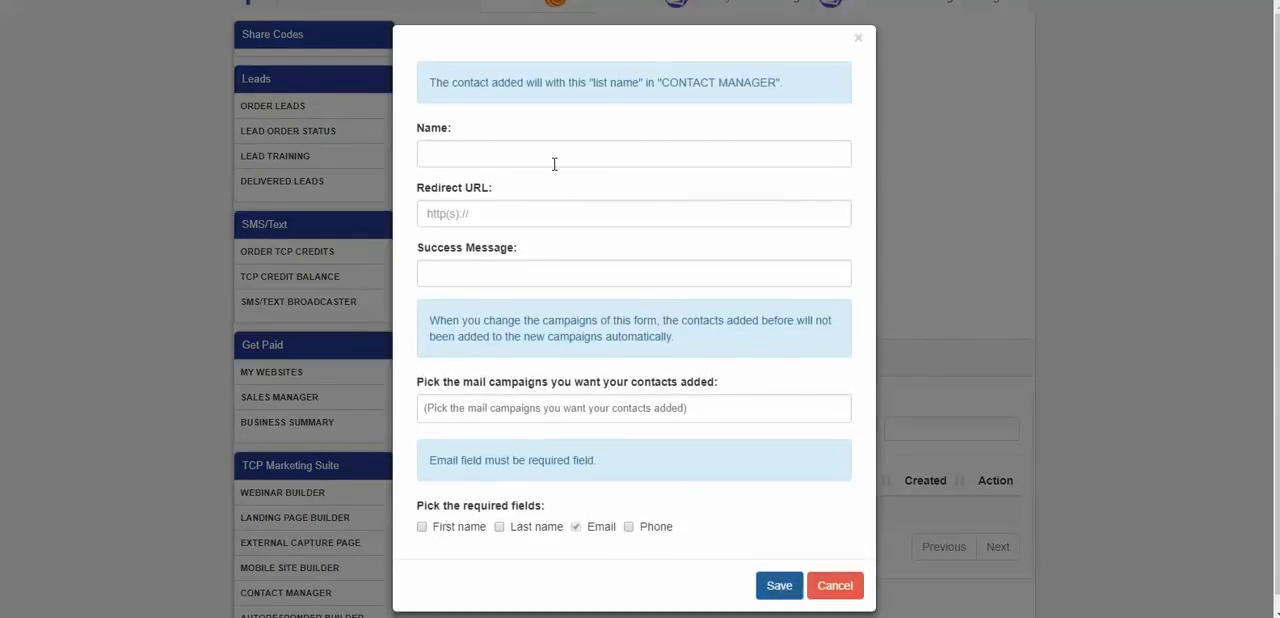
left_click(552, 155)
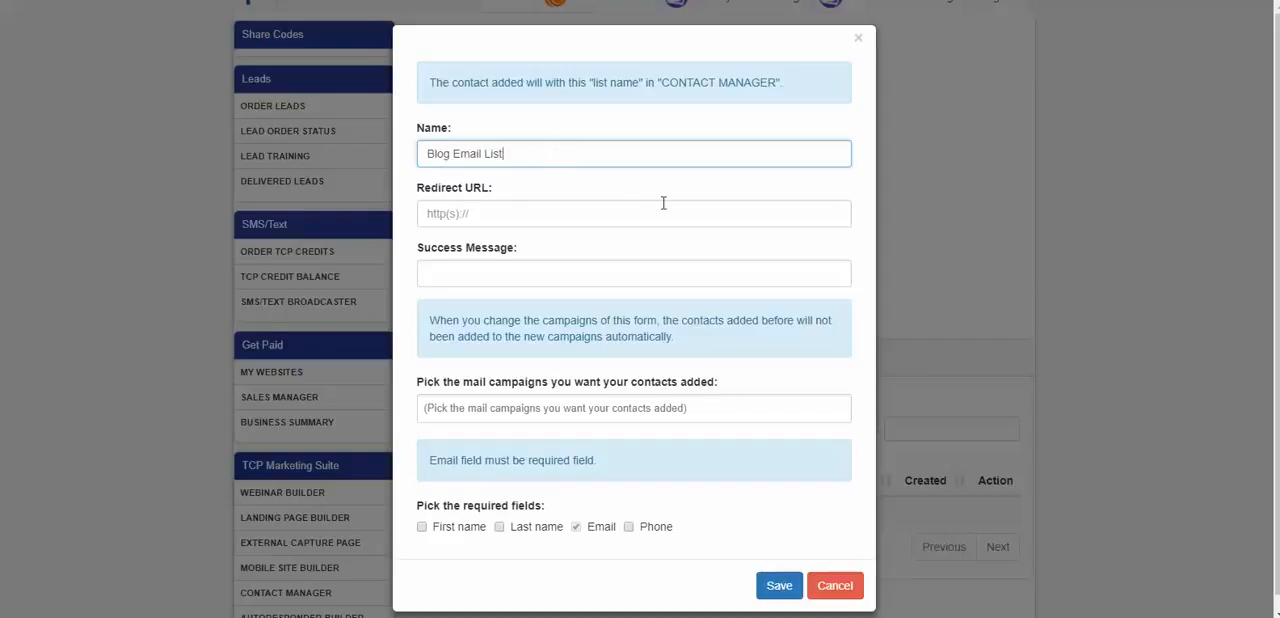
left_click(535, 207)
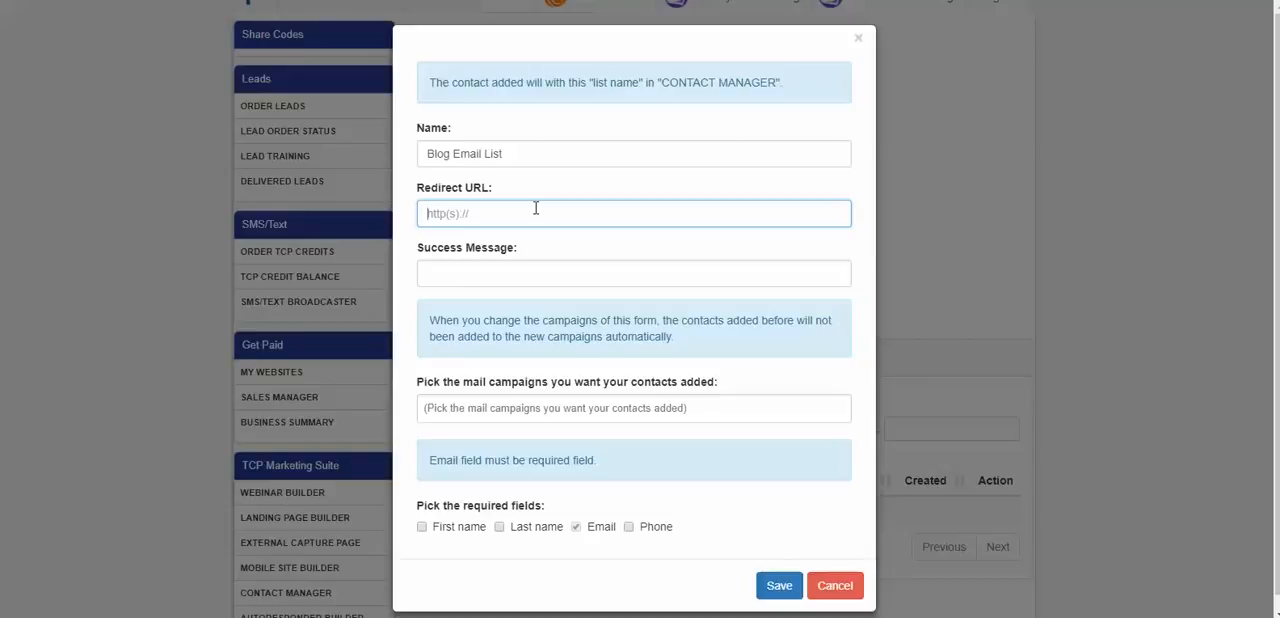
type("http://www.theconversionpros.com")
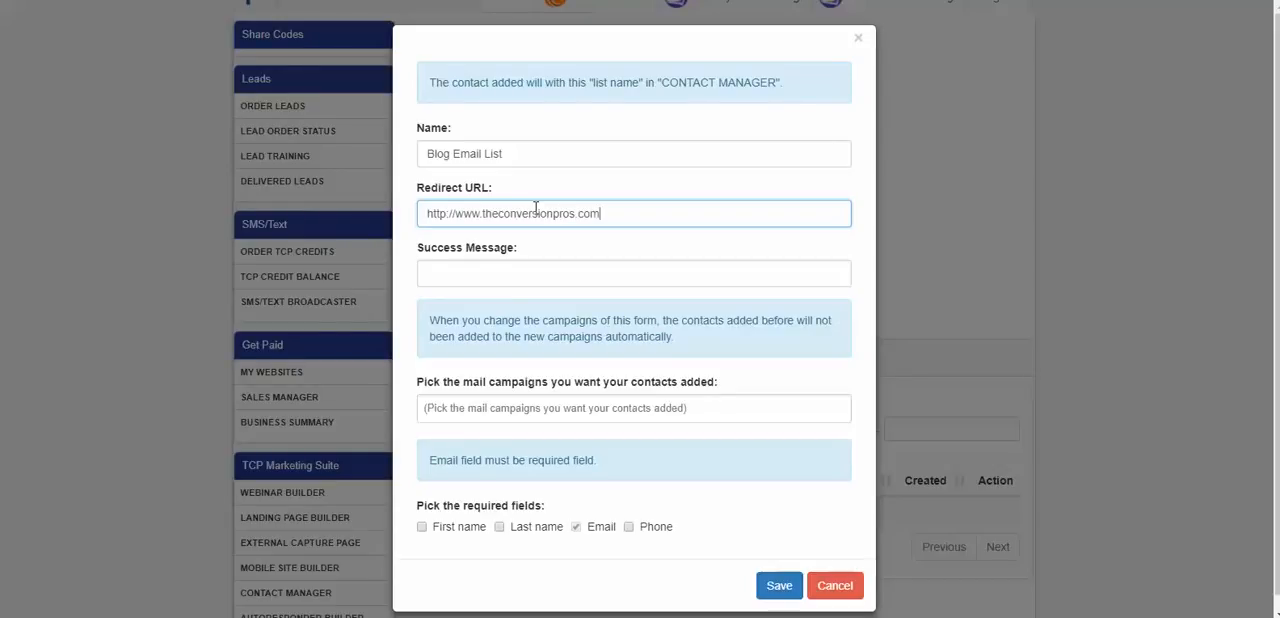
- Set the form's success message to "Thanks I'll Be In touch Soon"
left_click(515, 265)
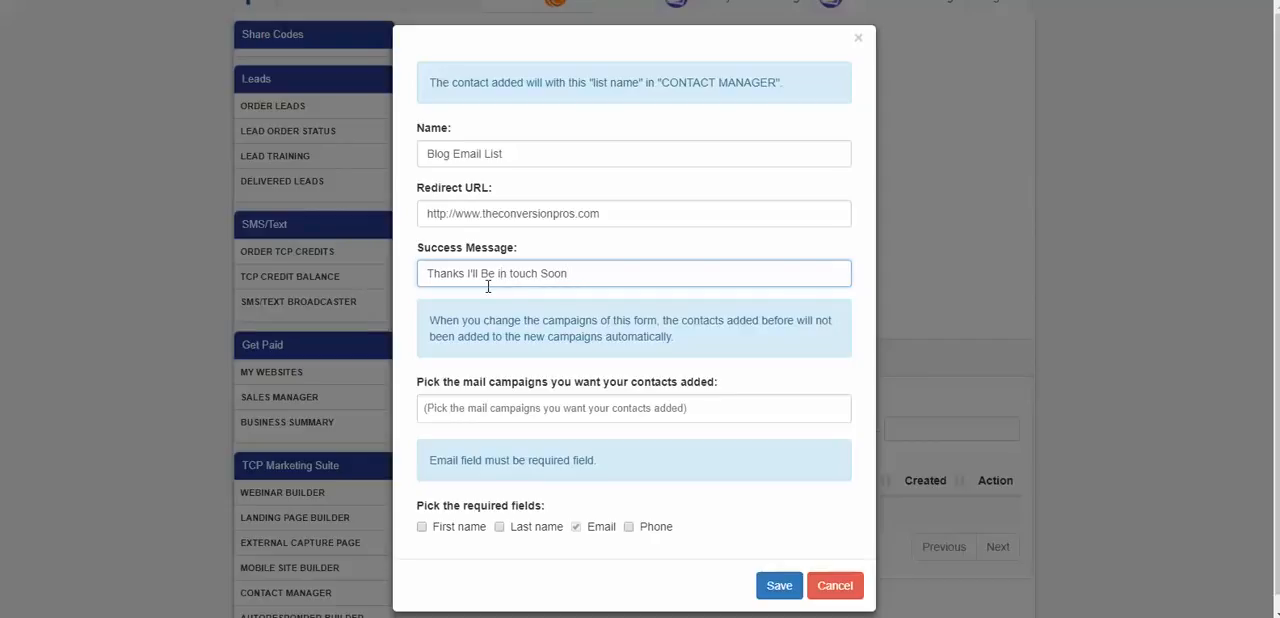
key("BackSpace")
type("I")
- Choose "prospects" as the mail campaign to which the form's contacts are added
scroll(563, 223, "down", 1)
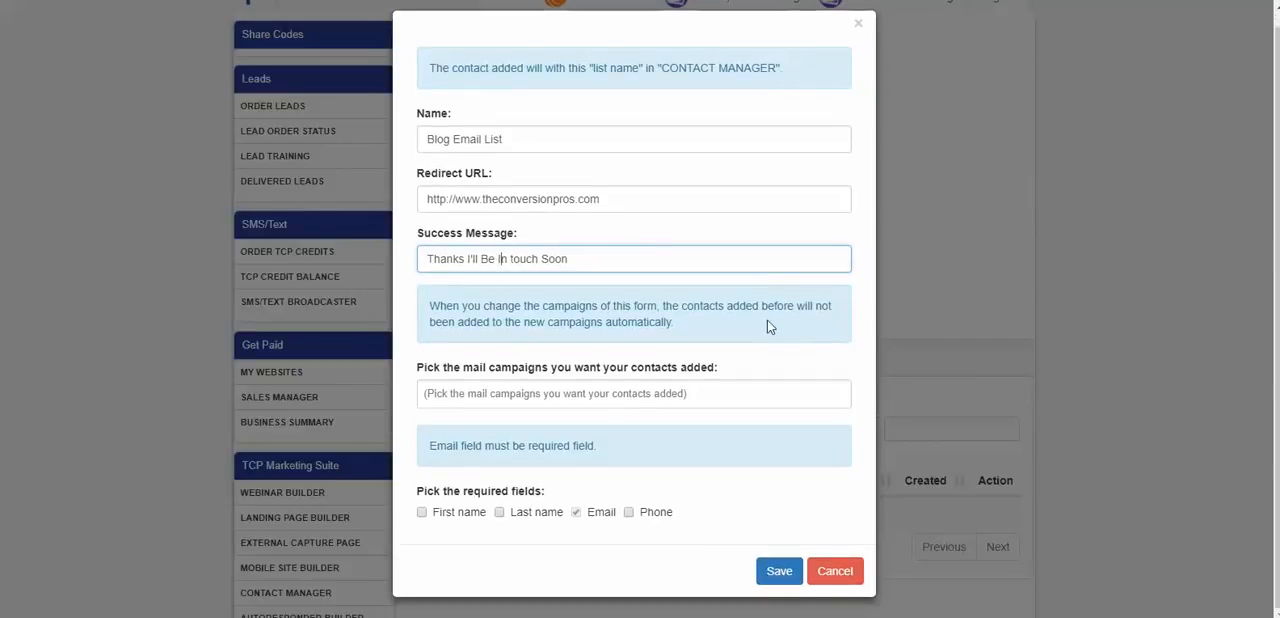
left_click(713, 395)
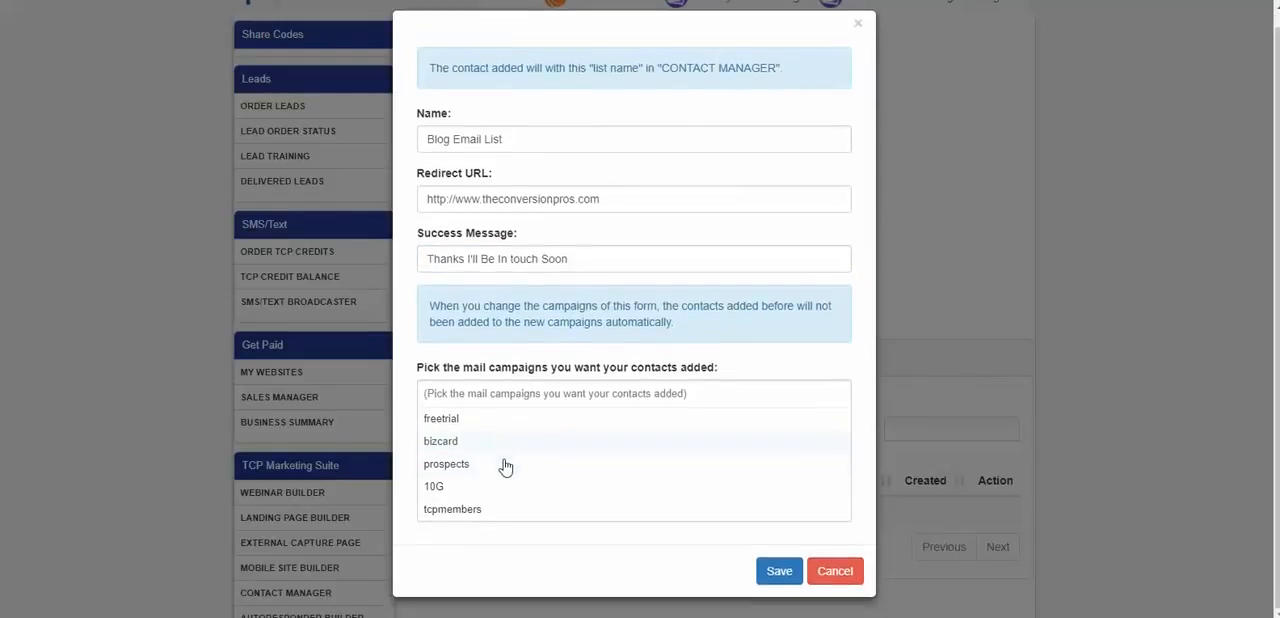
left_click(470, 465)
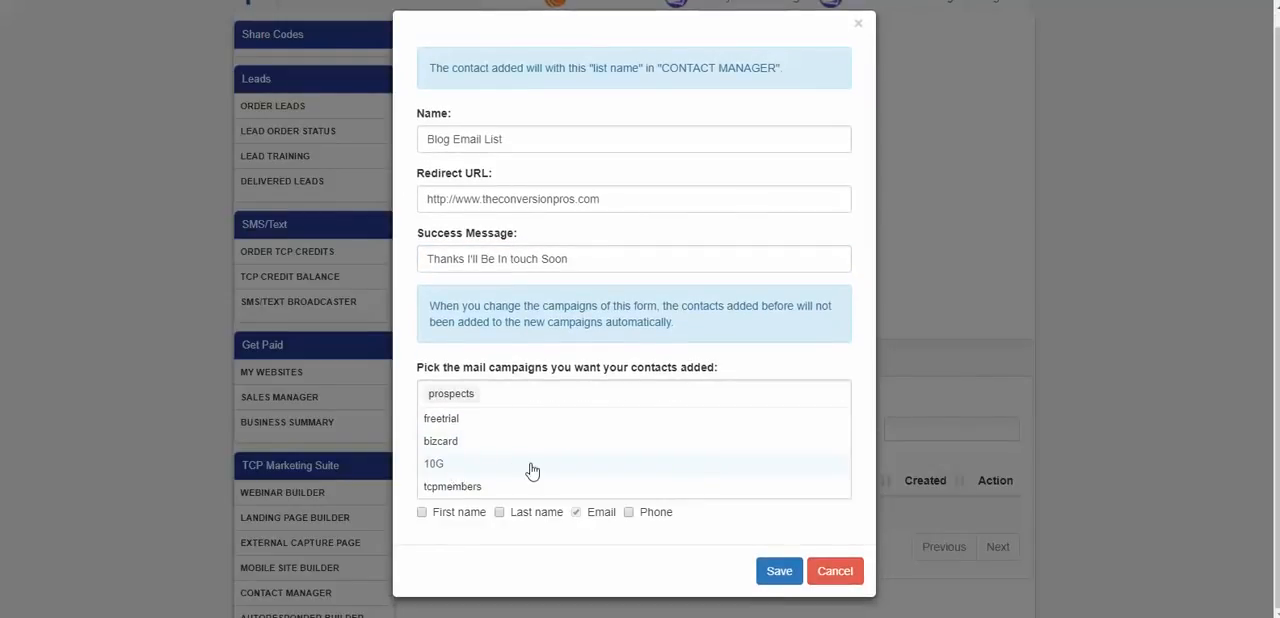
left_click(726, 355)
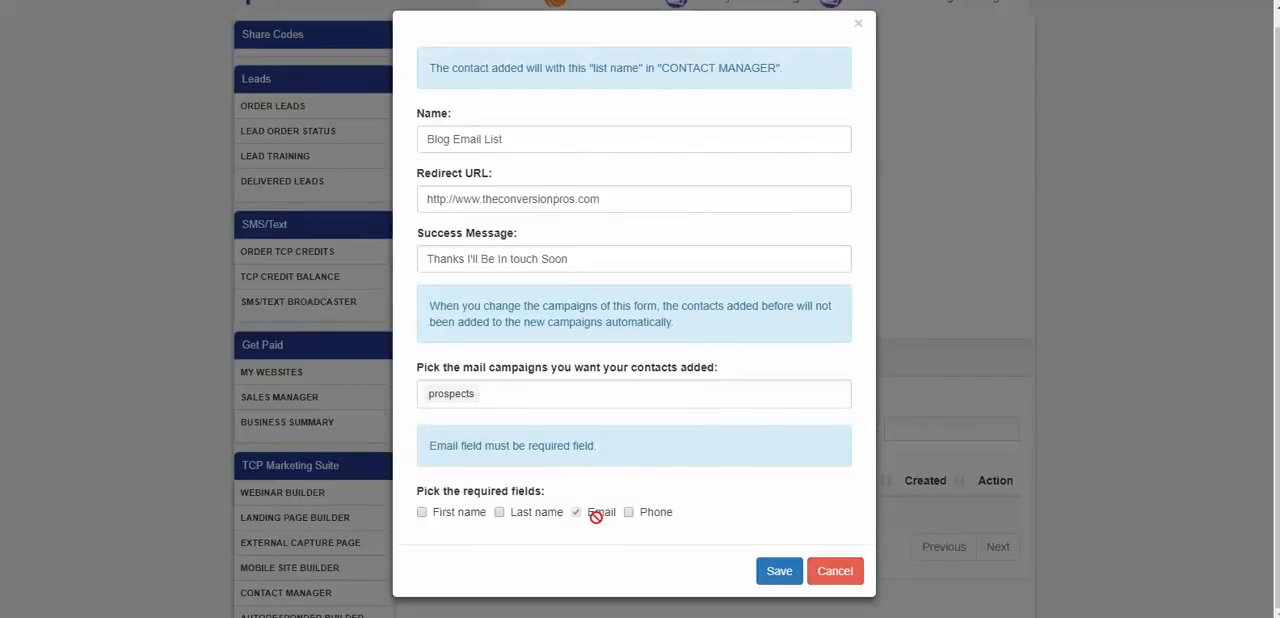
- Make first name, last name and phone required fields alongside email, and save the form
left_click(422, 513)
double_click(496, 520)
left_click(498, 512)
left_click(629, 512)
left_click(779, 574)
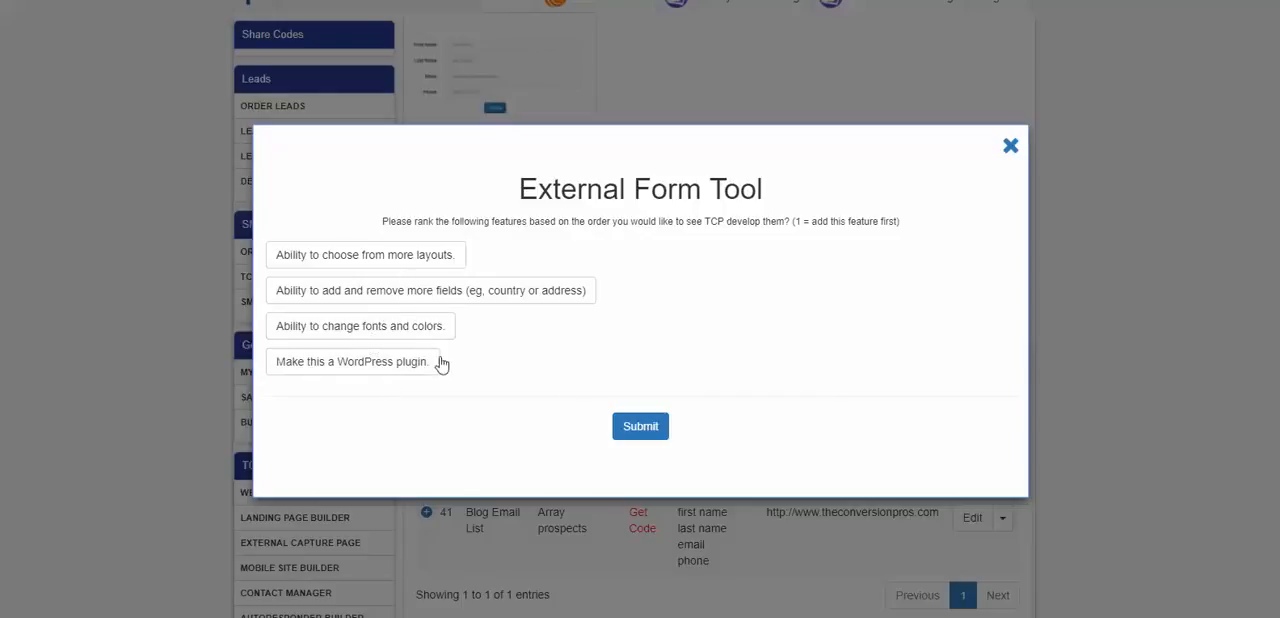
- Rank "Ability to change fonts and colors" first in the External Form Tool survey, submit it and close the survey
left_click(396, 334)
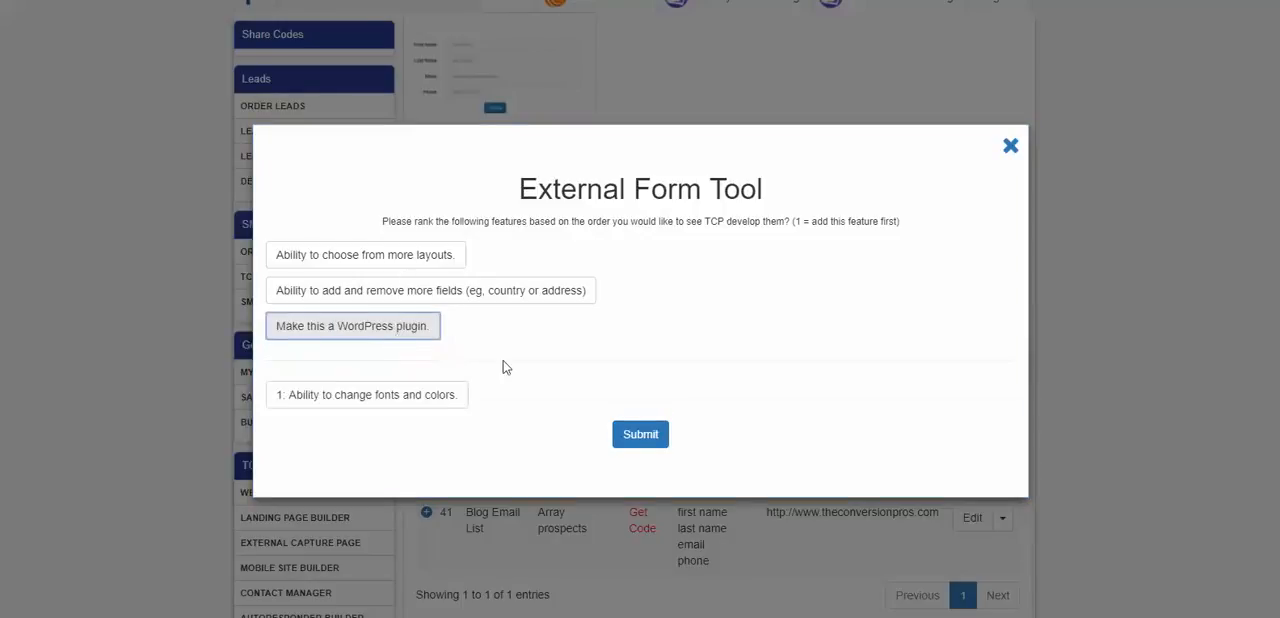
left_click(650, 434)
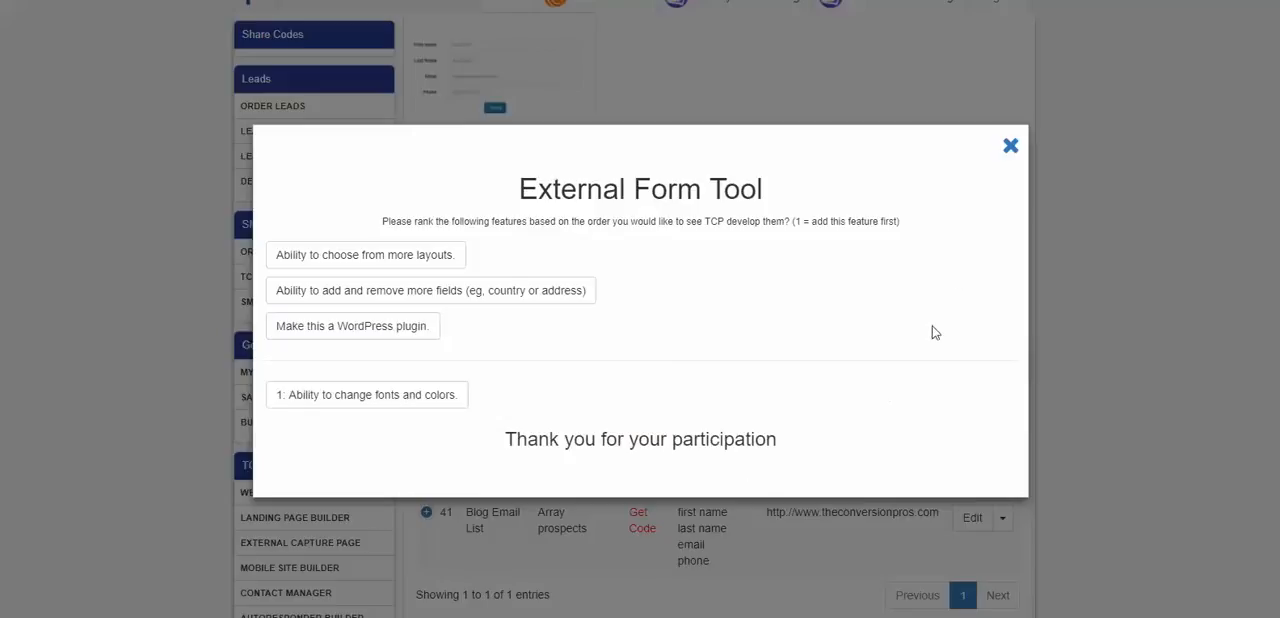
left_click(1011, 148)
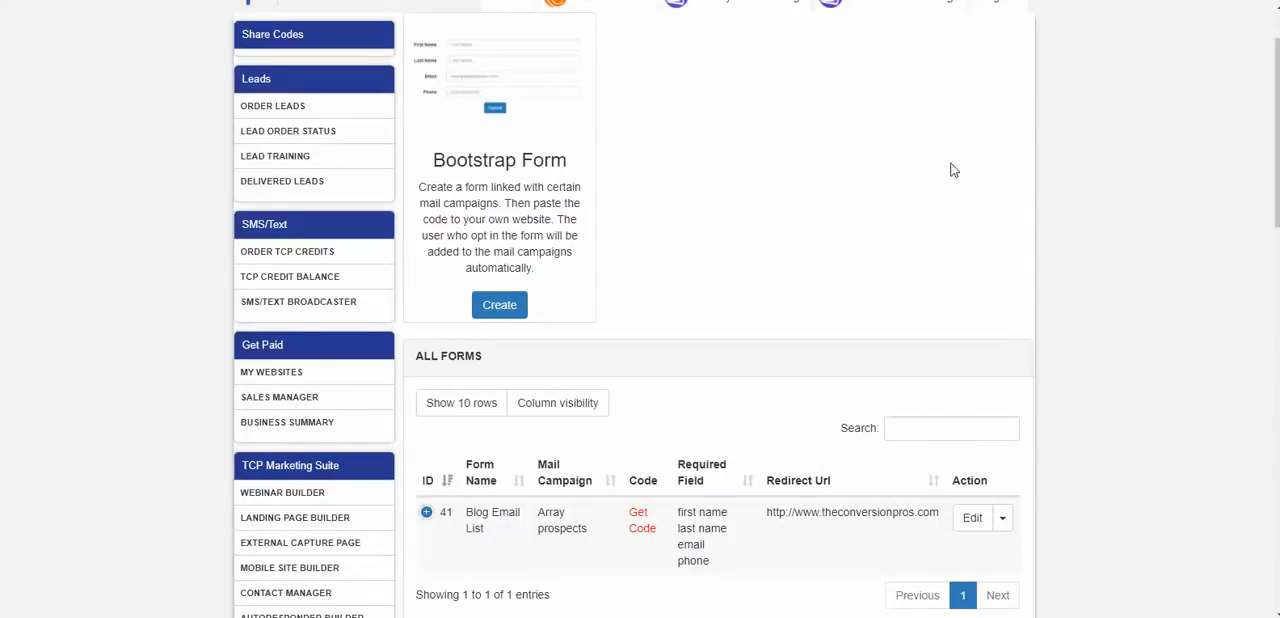
- Get the code for the Blog Email List form and copy its raw HTML version
scroll(890, 210, "down", 3)
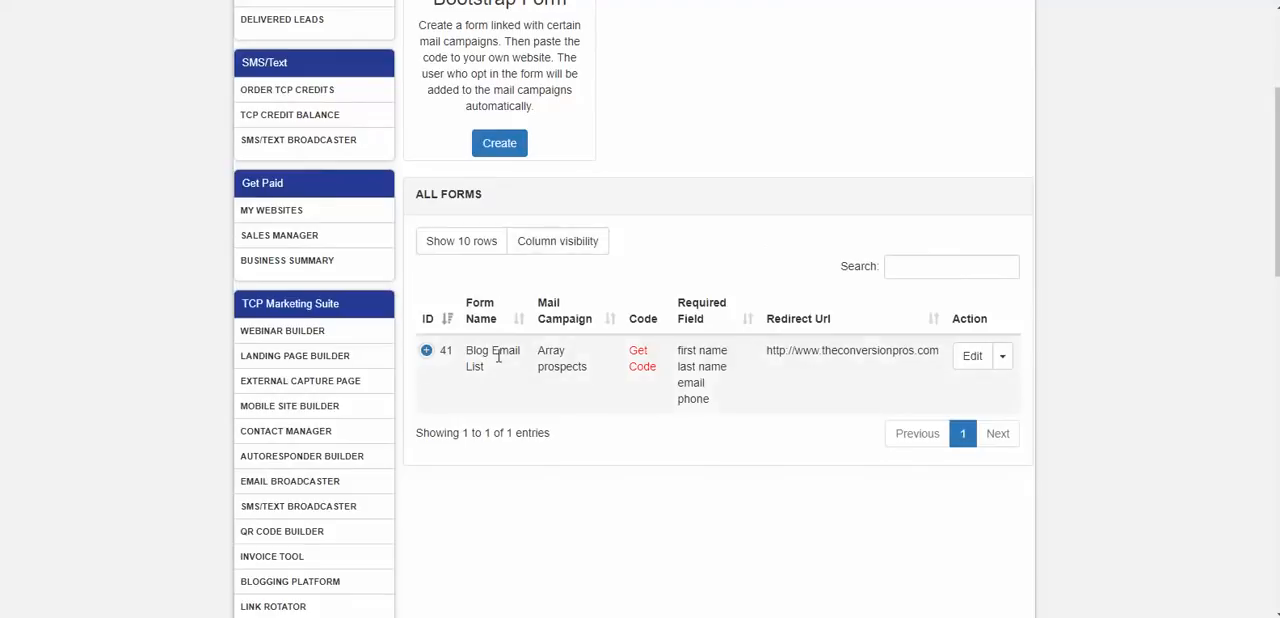
left_click(642, 366)
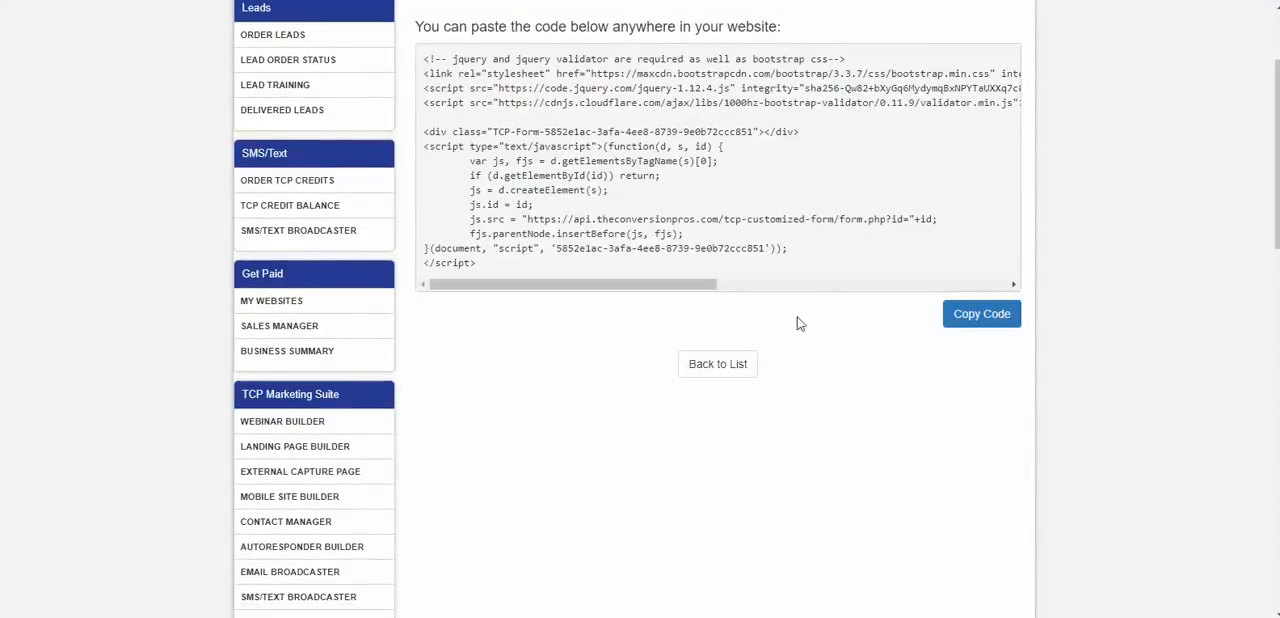
scroll(806, 325, "up", 2)
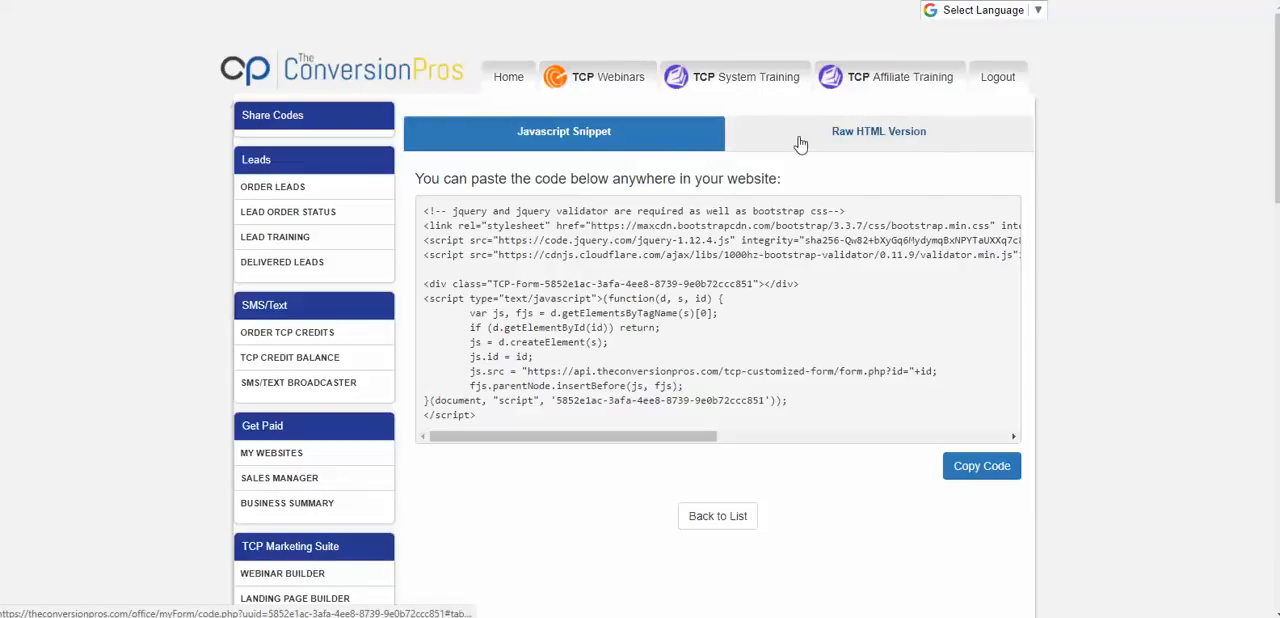
left_click(868, 139)
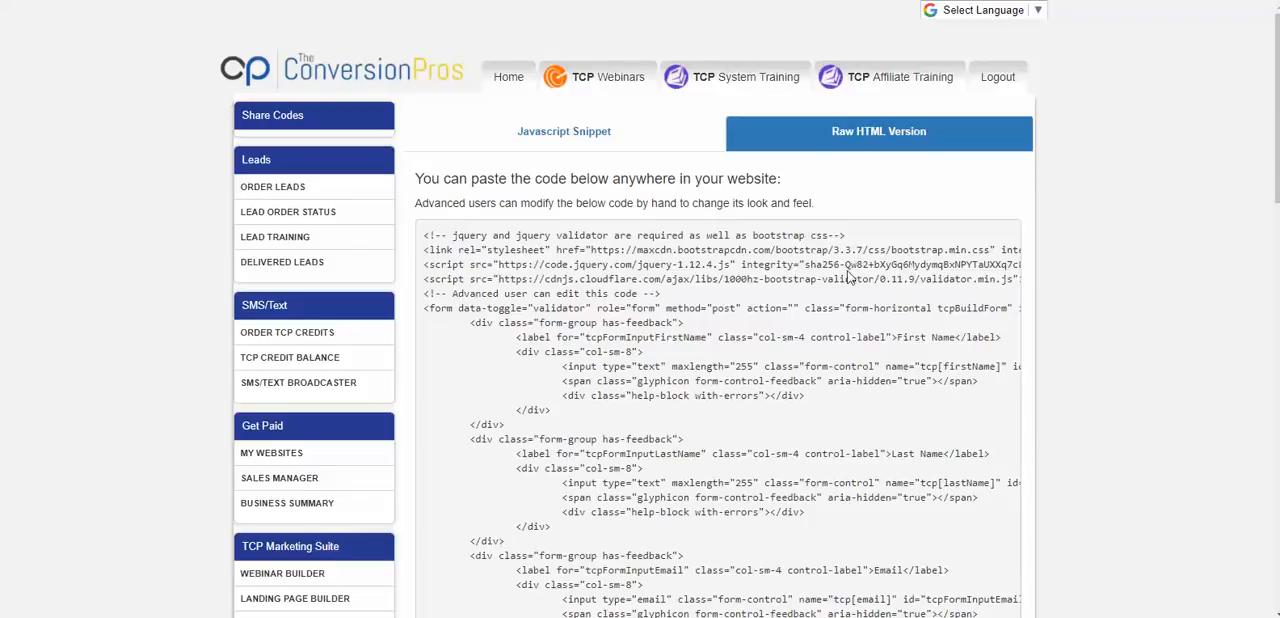
scroll(894, 202, "down", 12)
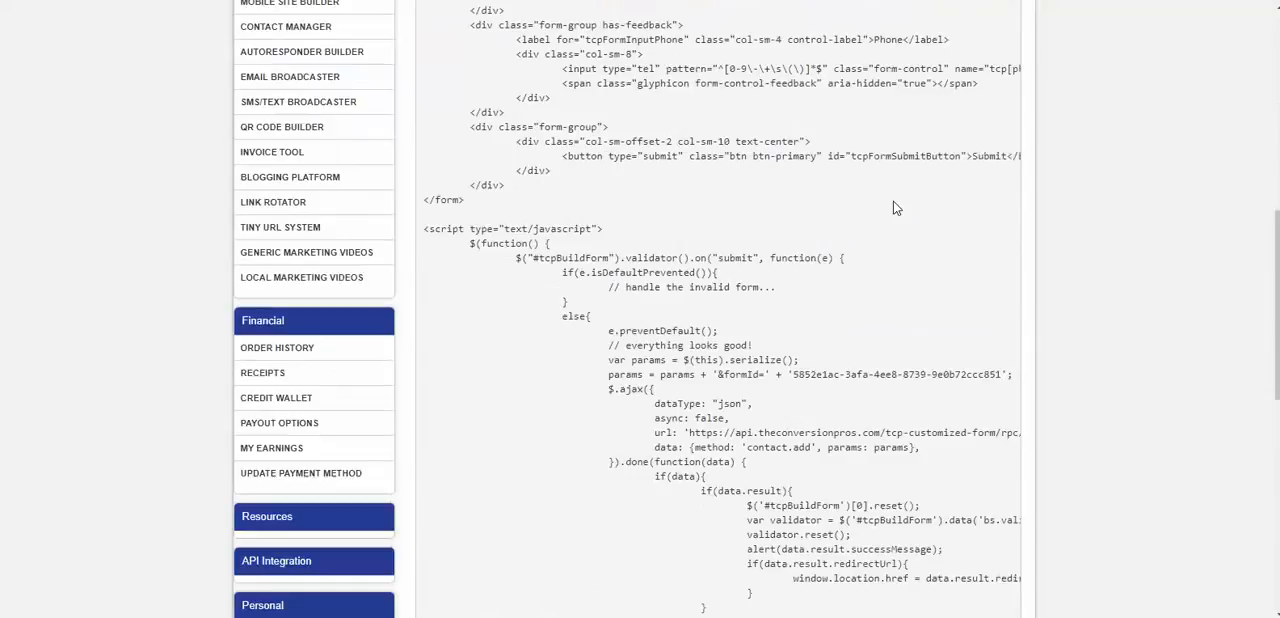
scroll(894, 202, "down", 1)
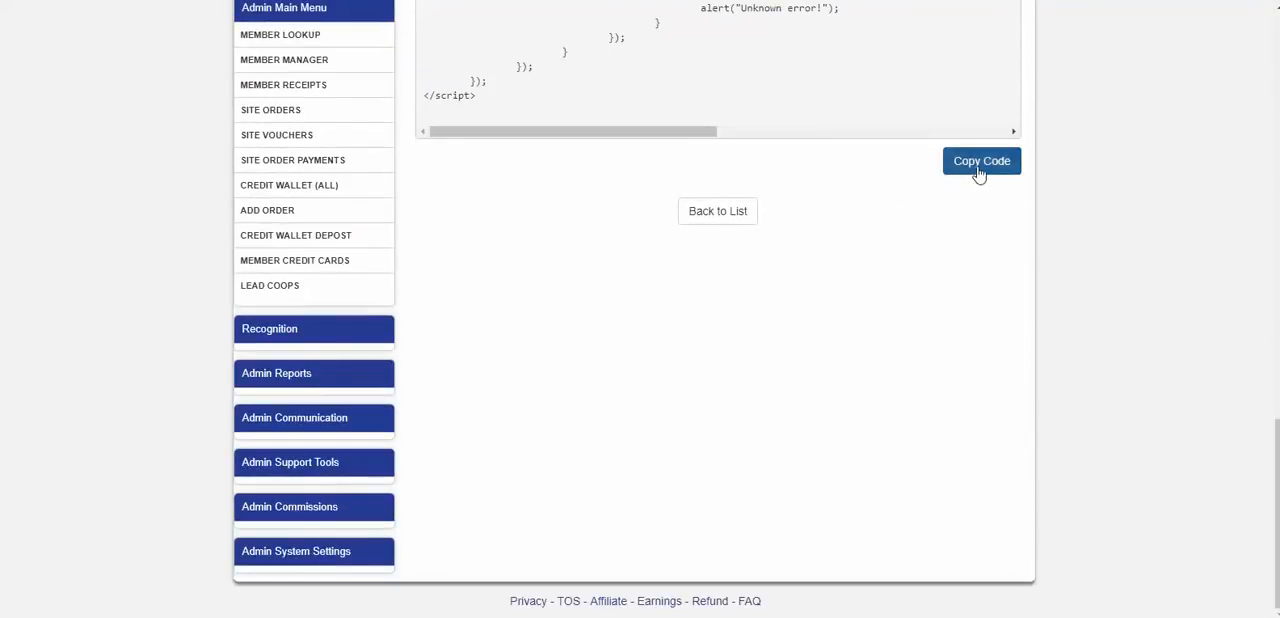
left_click(978, 172)
scroll(830, 272, "up", 5)
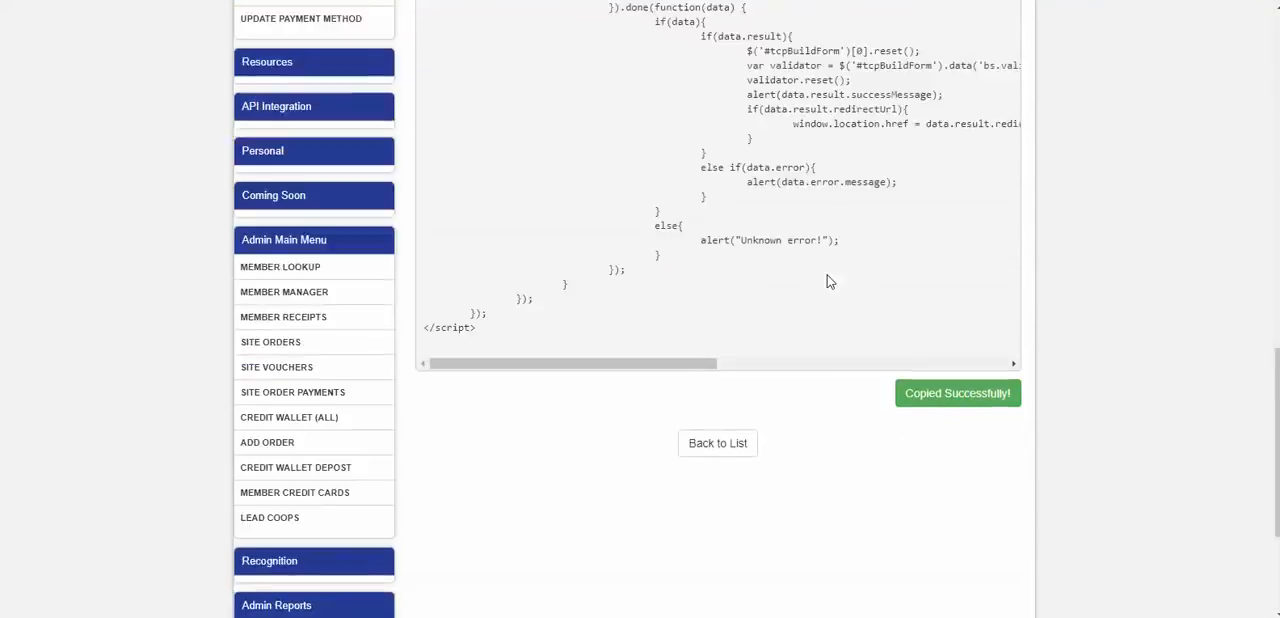
scroll(830, 268, "up", 8)
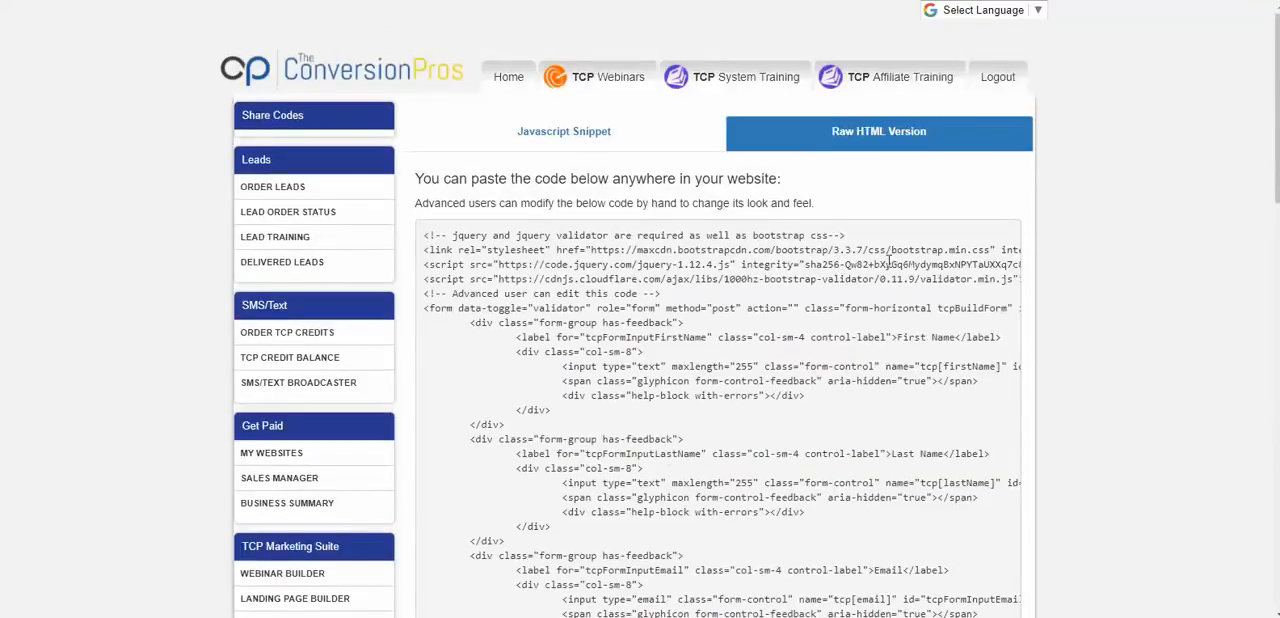
- Switch to the WordPress dashboard in full screen and start a new page
left_click_drag(1279, 2, 601, 1)
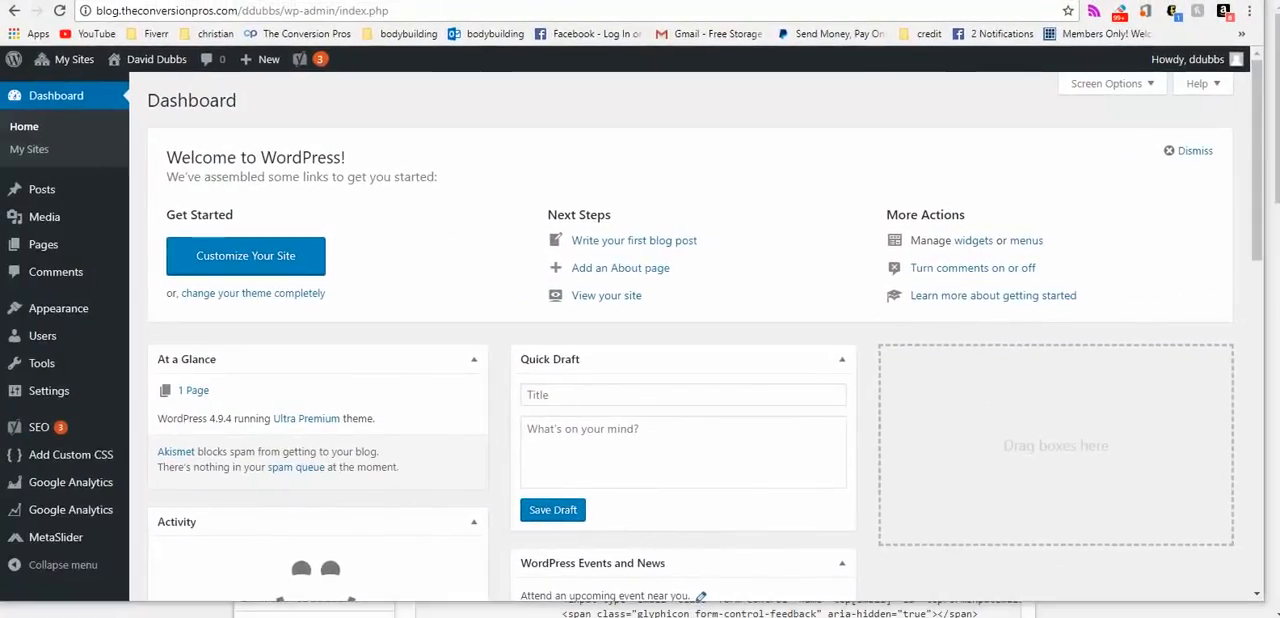
key("F11")
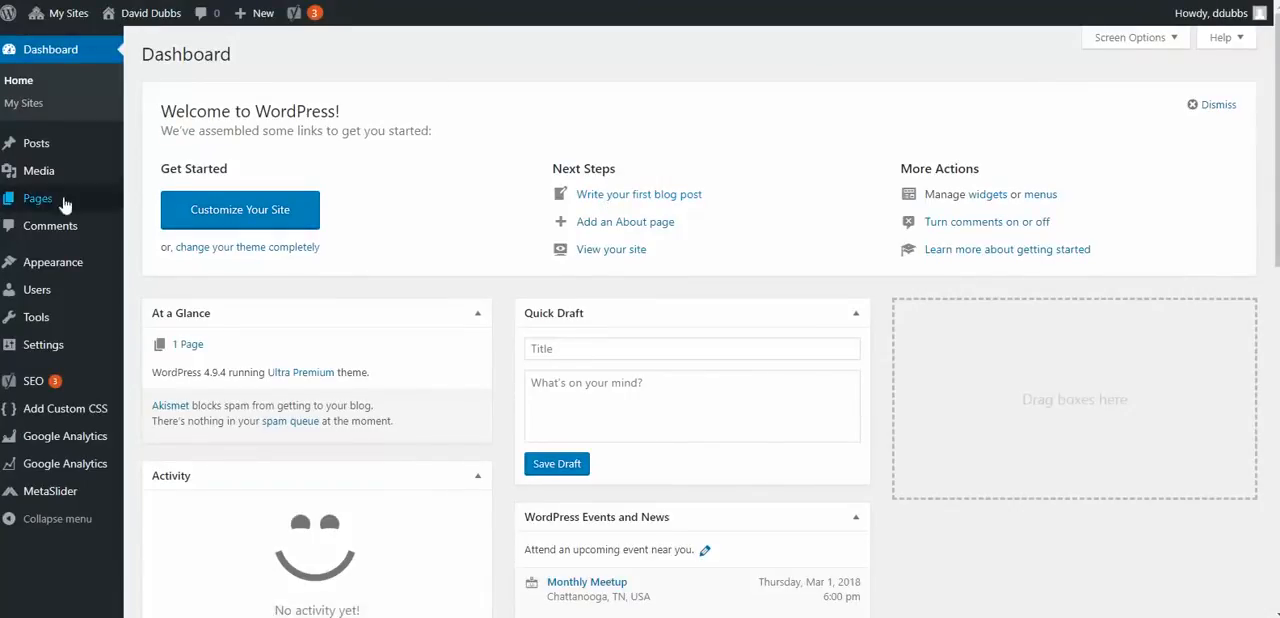
mouse_move(90, 199)
left_click(156, 203)
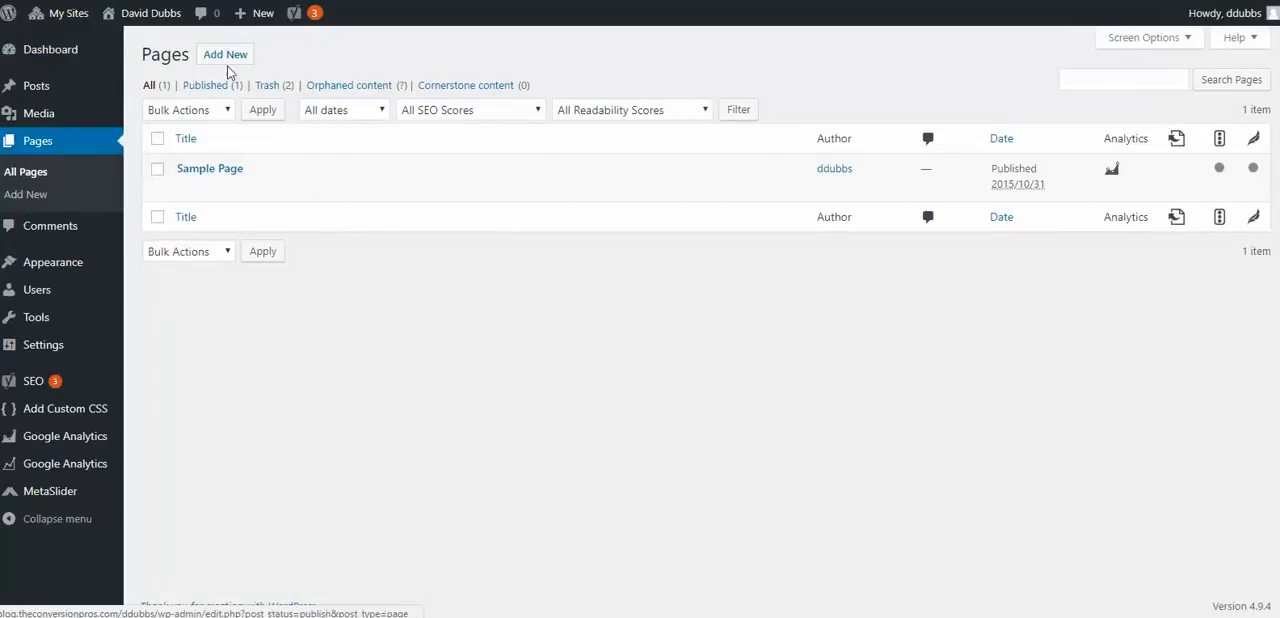
left_click(227, 60)
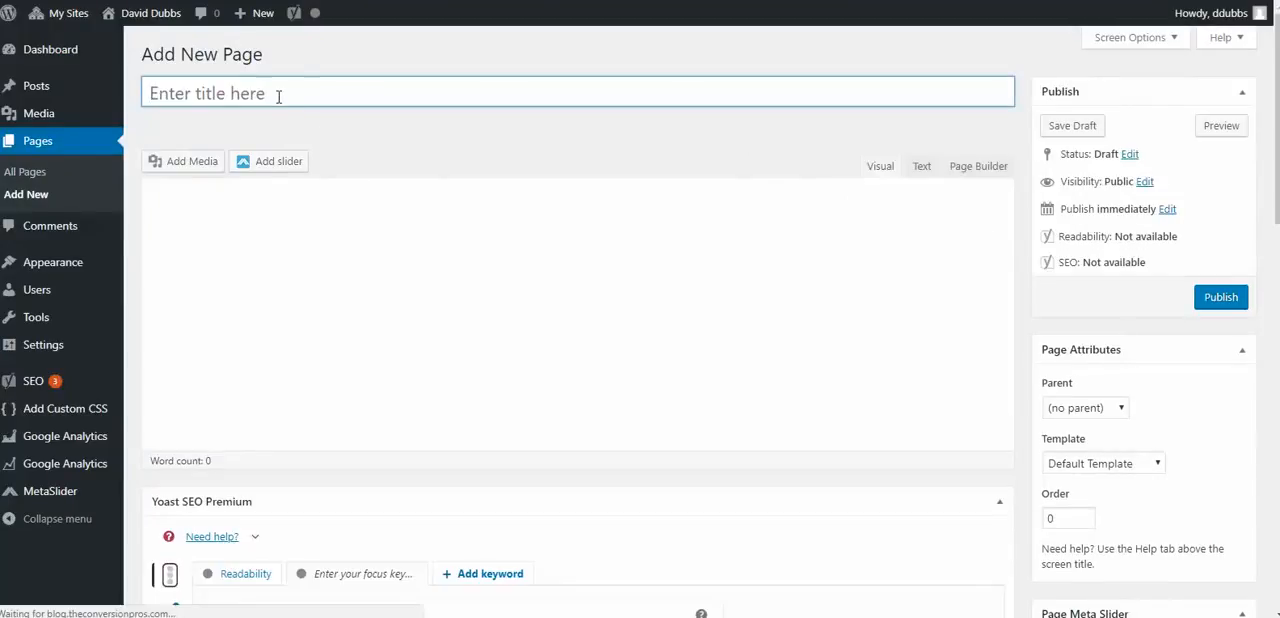
- Title the new page "get on my mailing list"
type("ge")
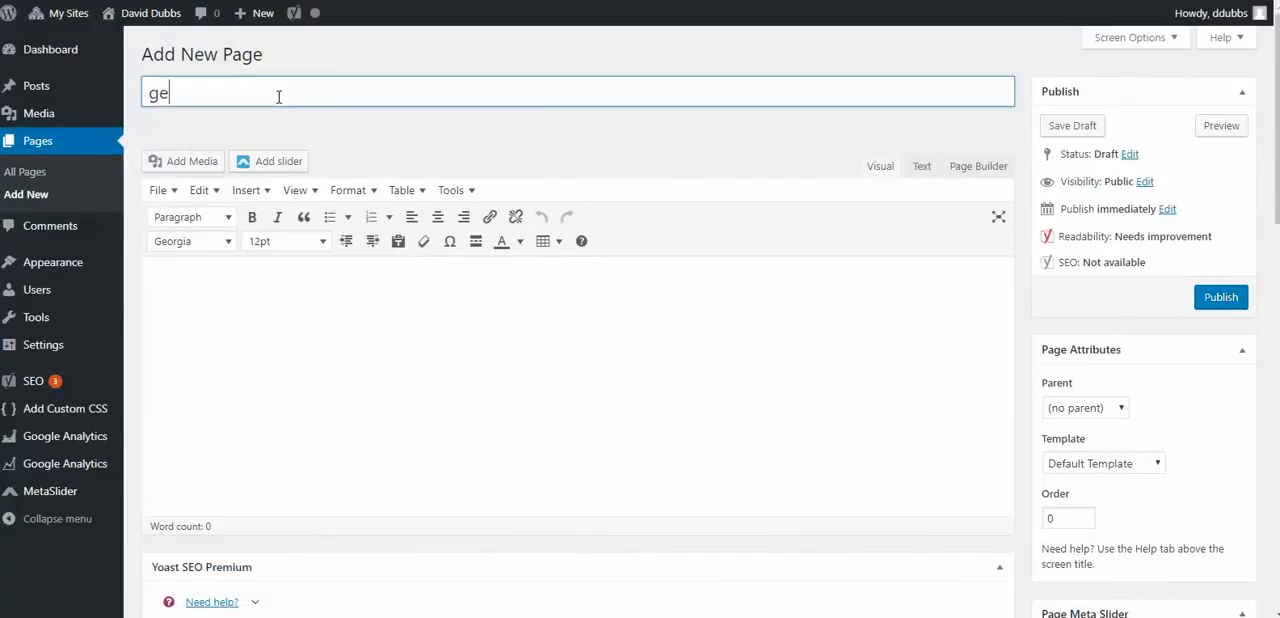
type("t on my mailing list")
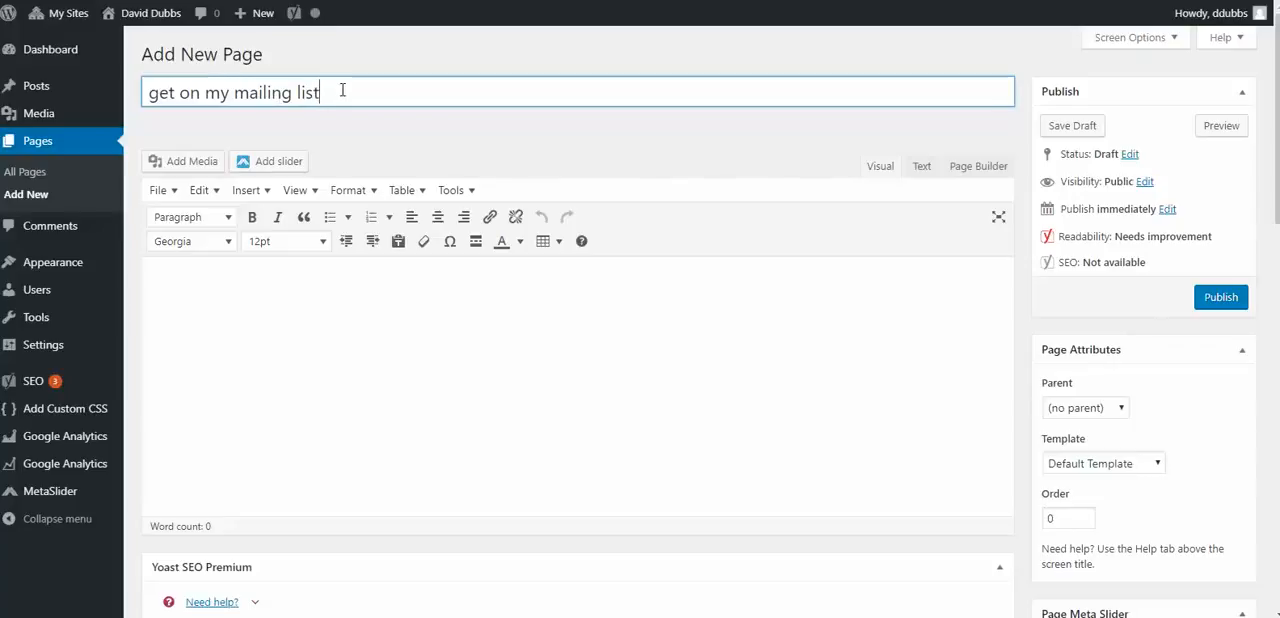
- Replace the page title with "Get On Mailing List"
left_click_drag(322, 93, 143, 128)
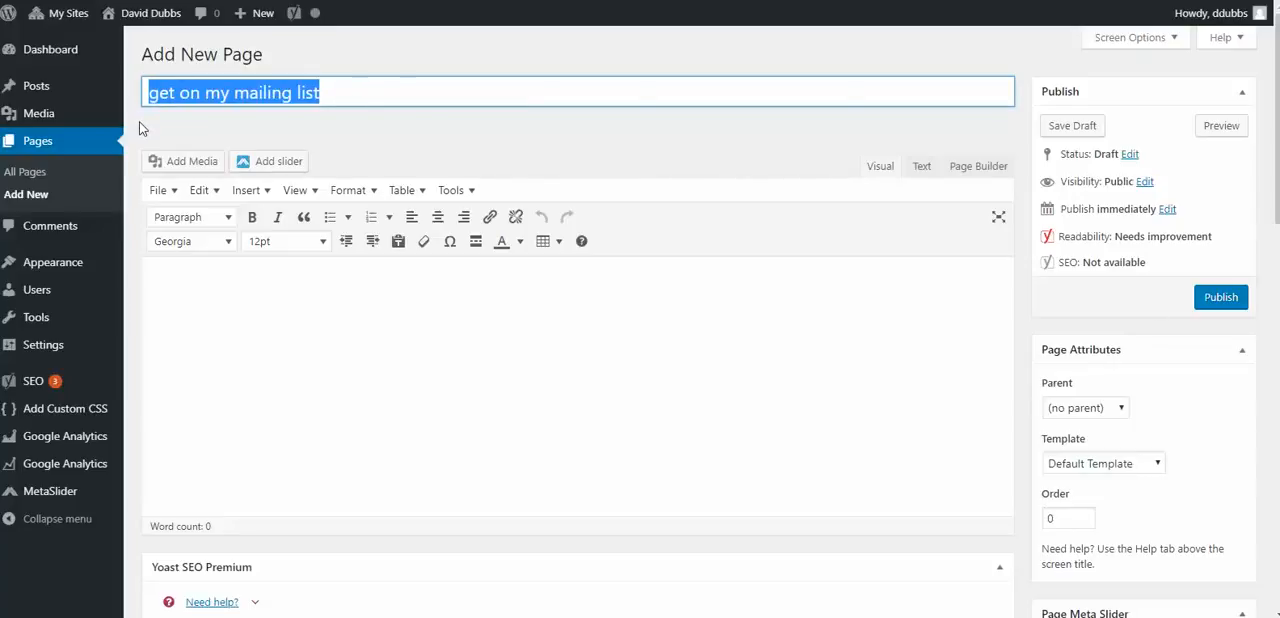
type("Ger")
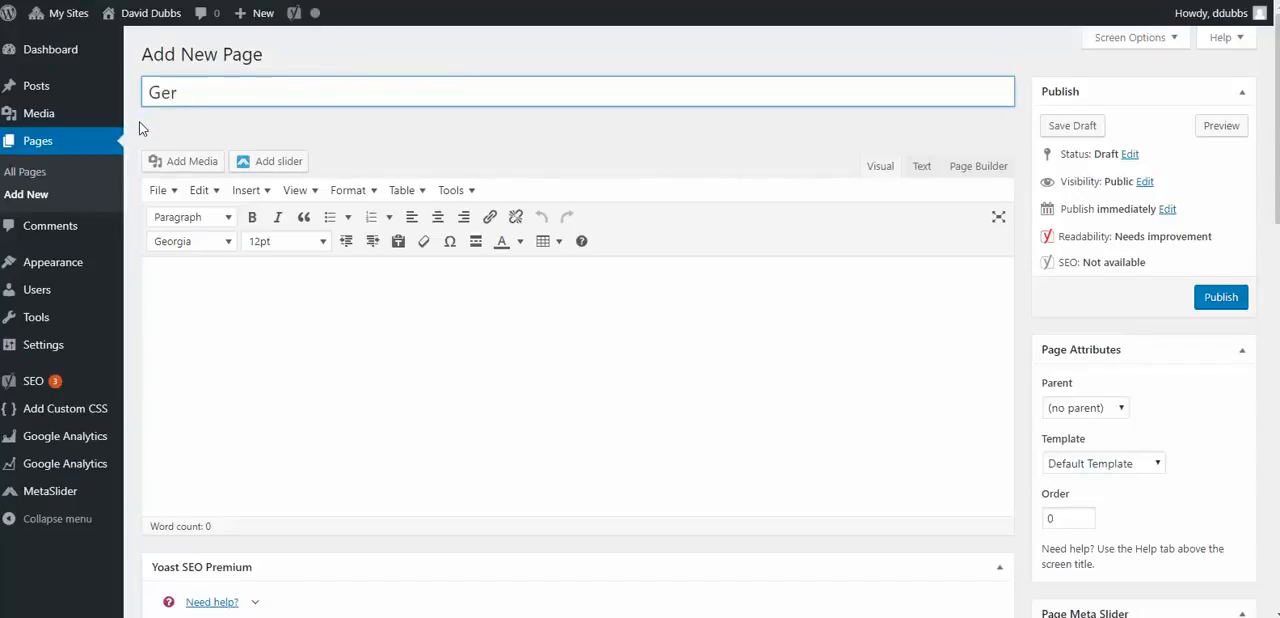
type("ton Miling List")
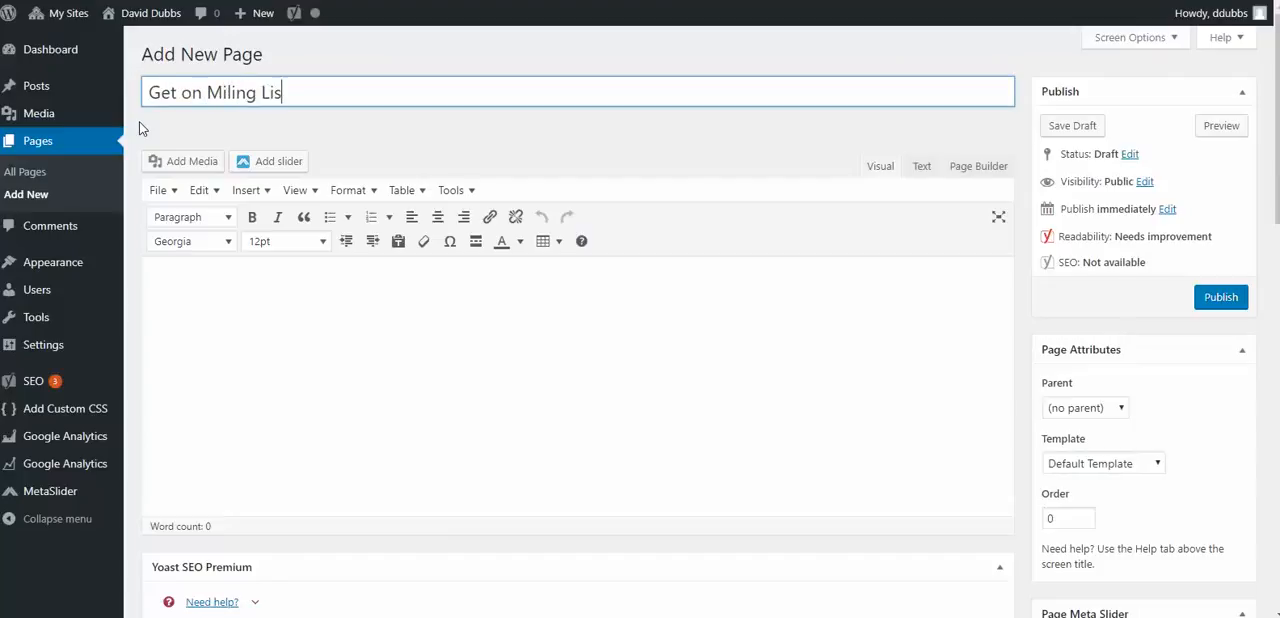
double_click(190, 94)
type("On")
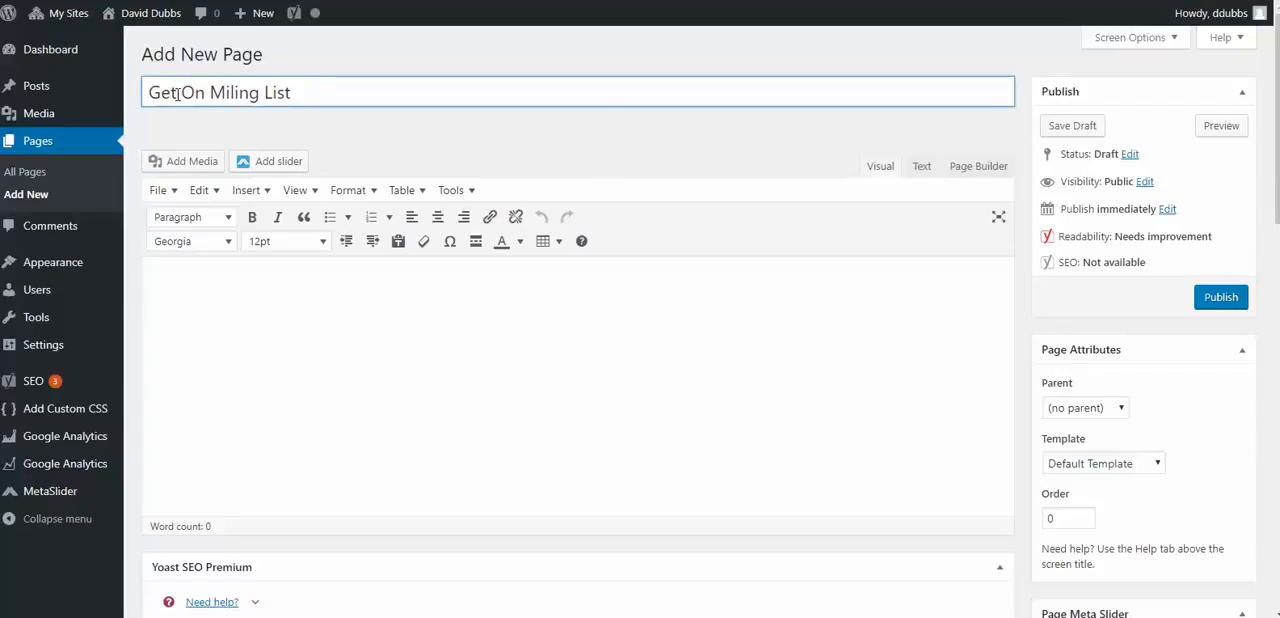
left_click(228, 96)
type("a")
left_click(226, 337)
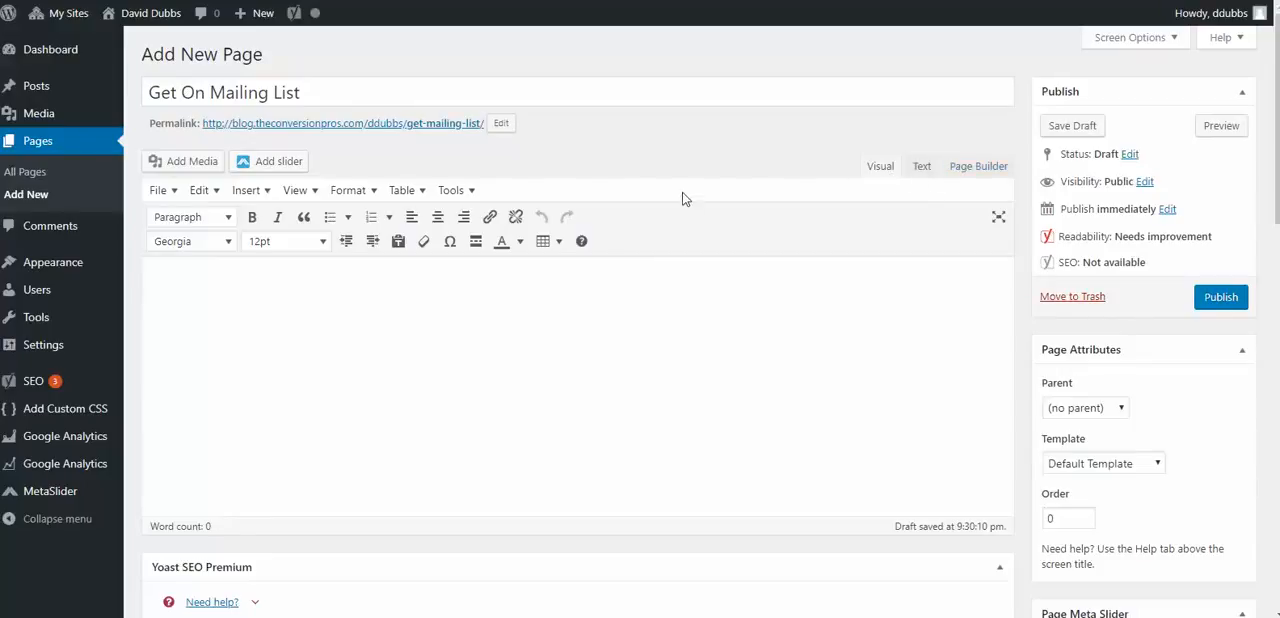
- Paste the copied raw HTML form code into the page body in the text editing mode
left_click(918, 170)
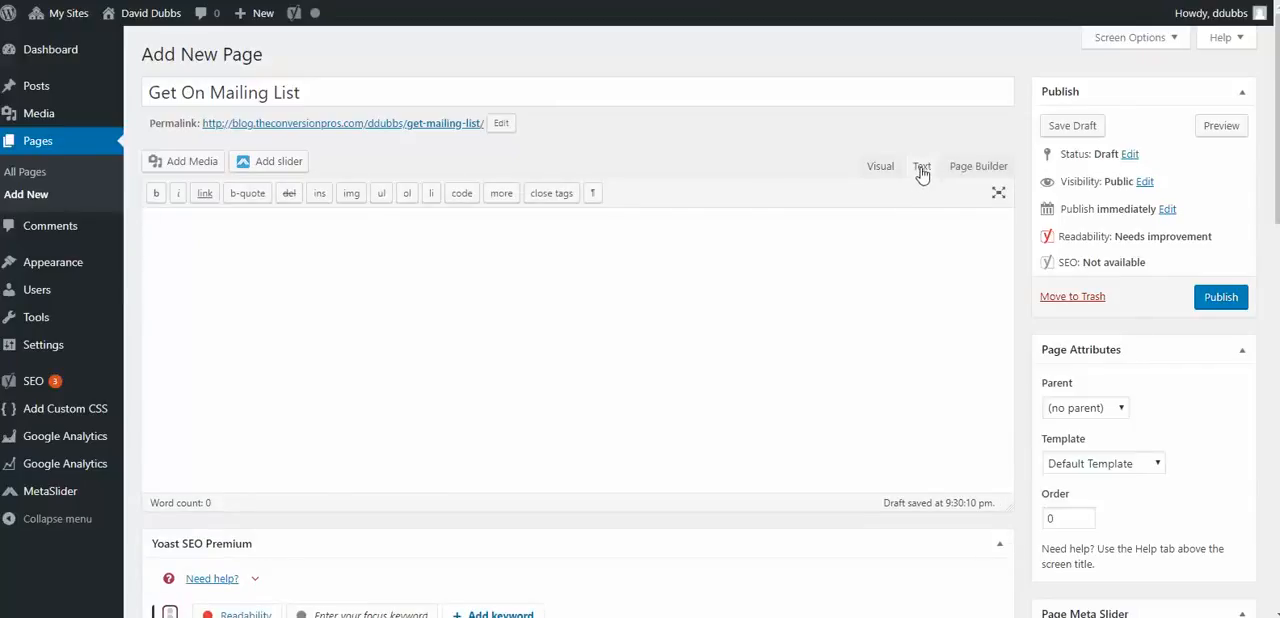
right_click(313, 251)
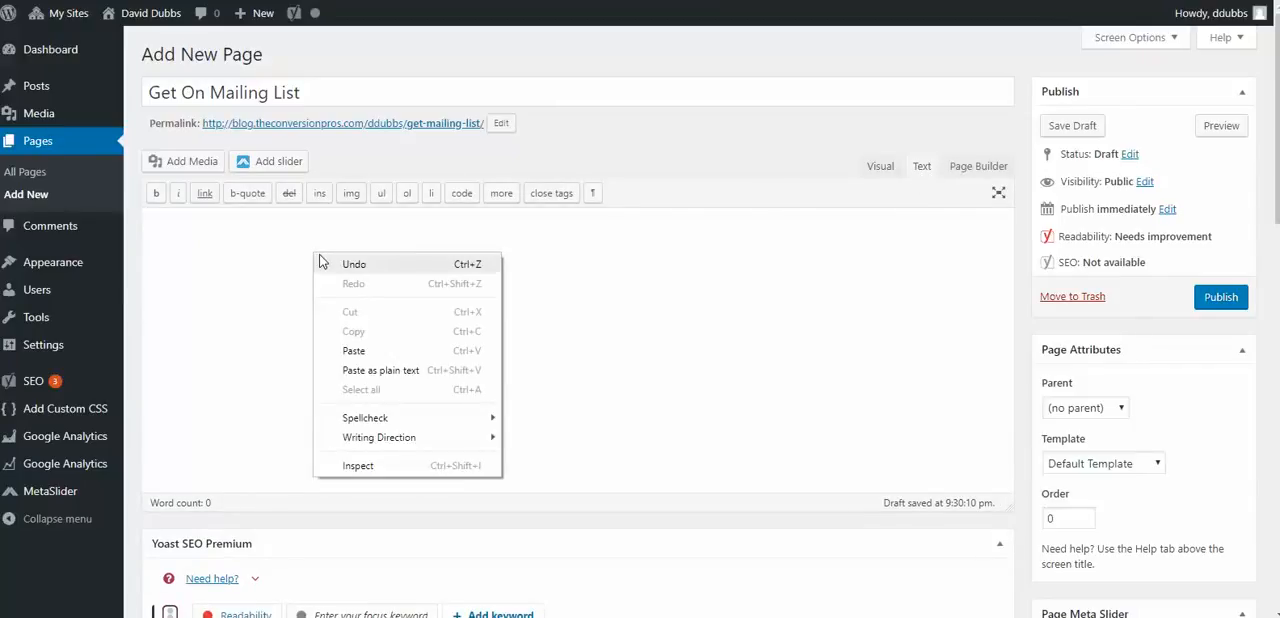
left_click(366, 350)
scroll(590, 330, "up", 5)
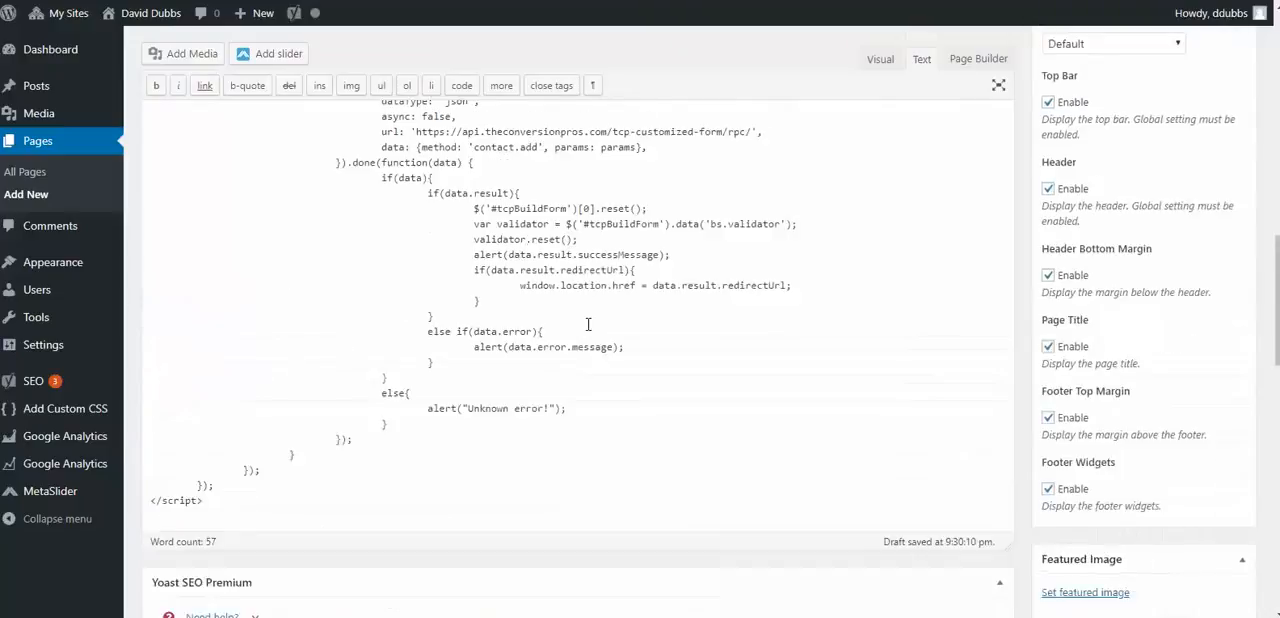
scroll(632, 333, "up", 10)
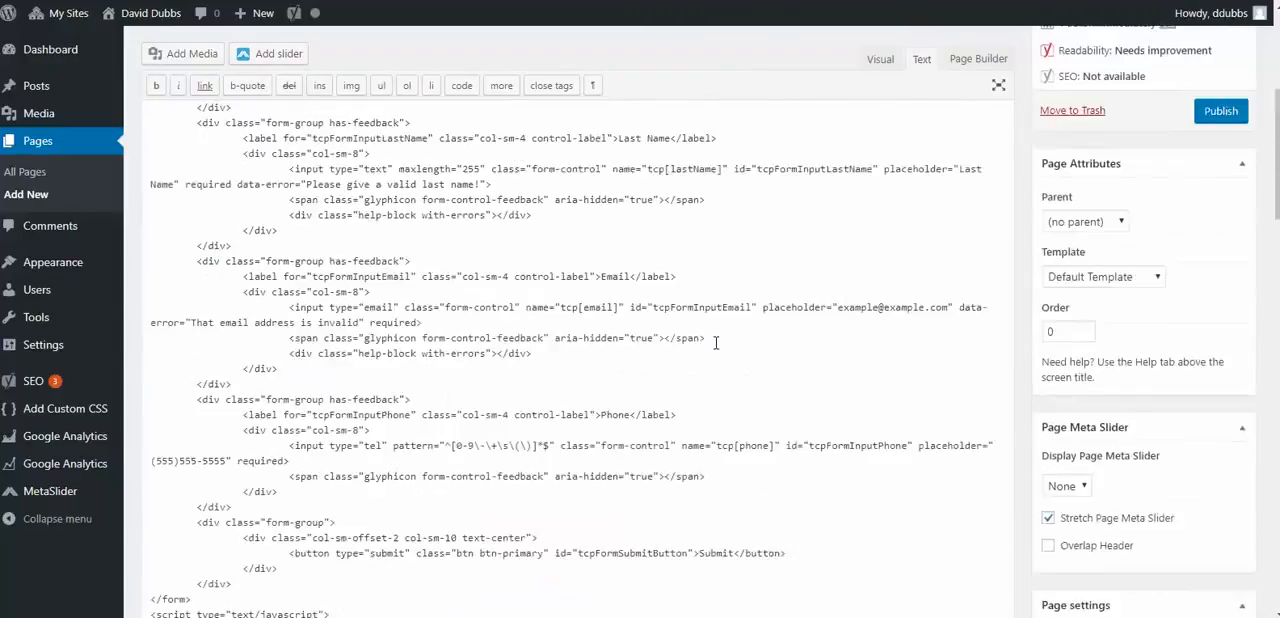
scroll(760, 338, "up", 5)
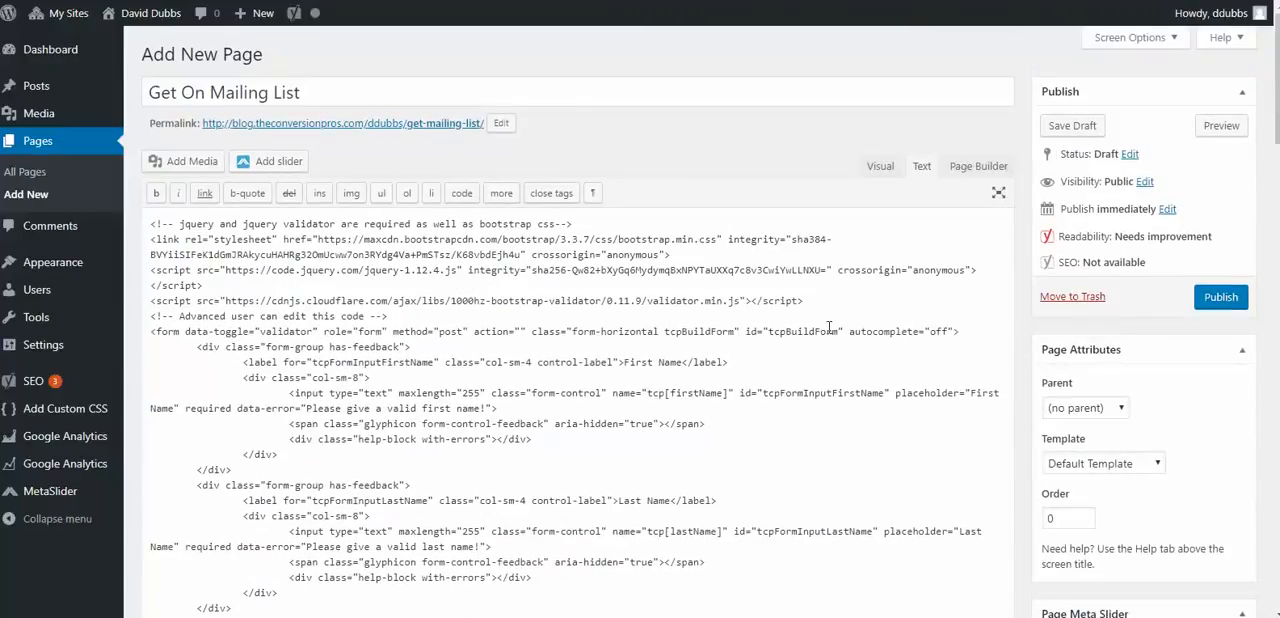
- Switch to the visual editing mode and enter "Get All My Updates Get On My List" as a line above the form
left_click(879, 165)
scroll(403, 333, "up", 5)
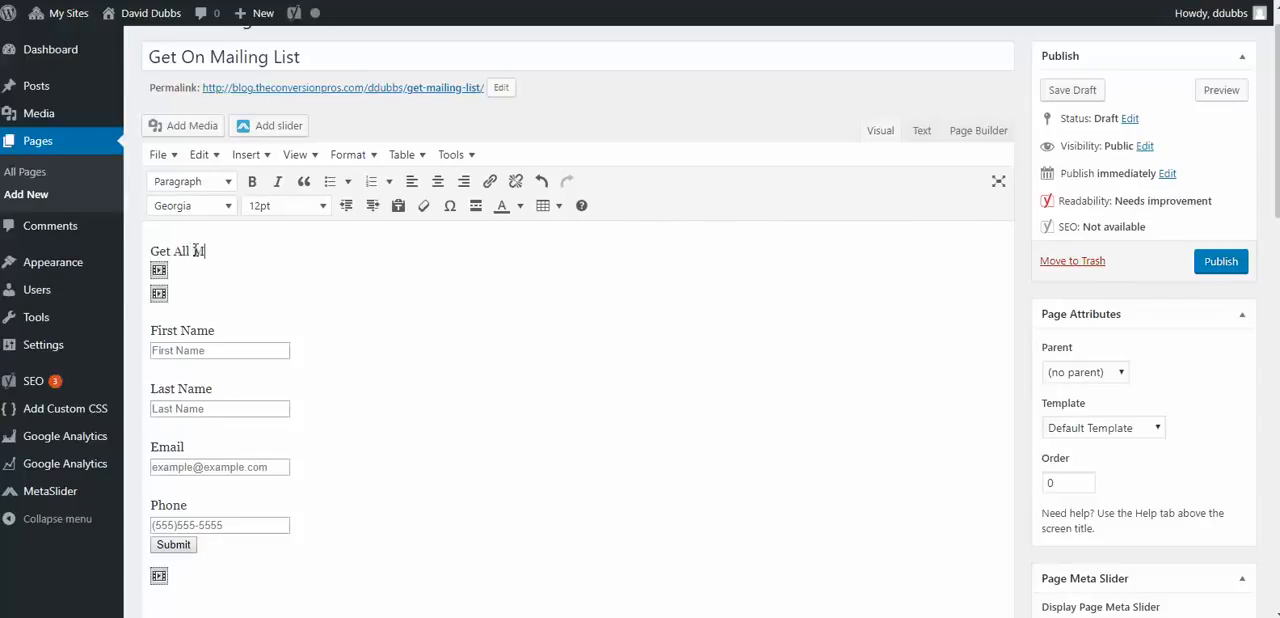
type("pdats")
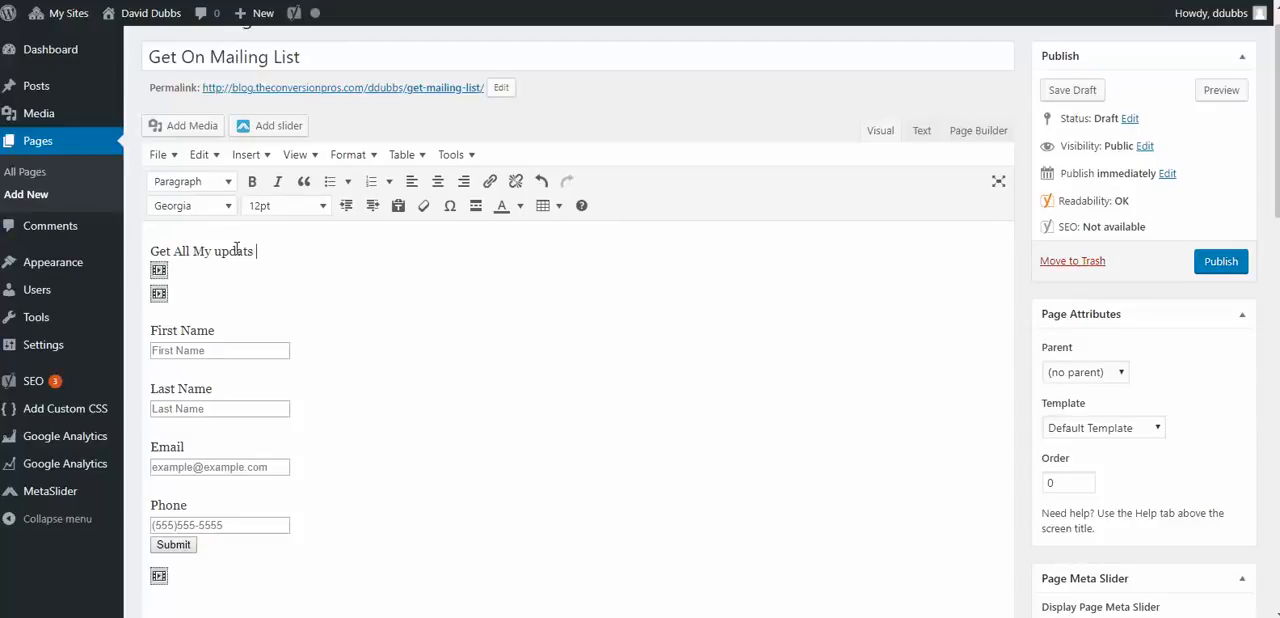
key("BackSpace")
type("U")
left_click(250, 255)
type("es Get on")
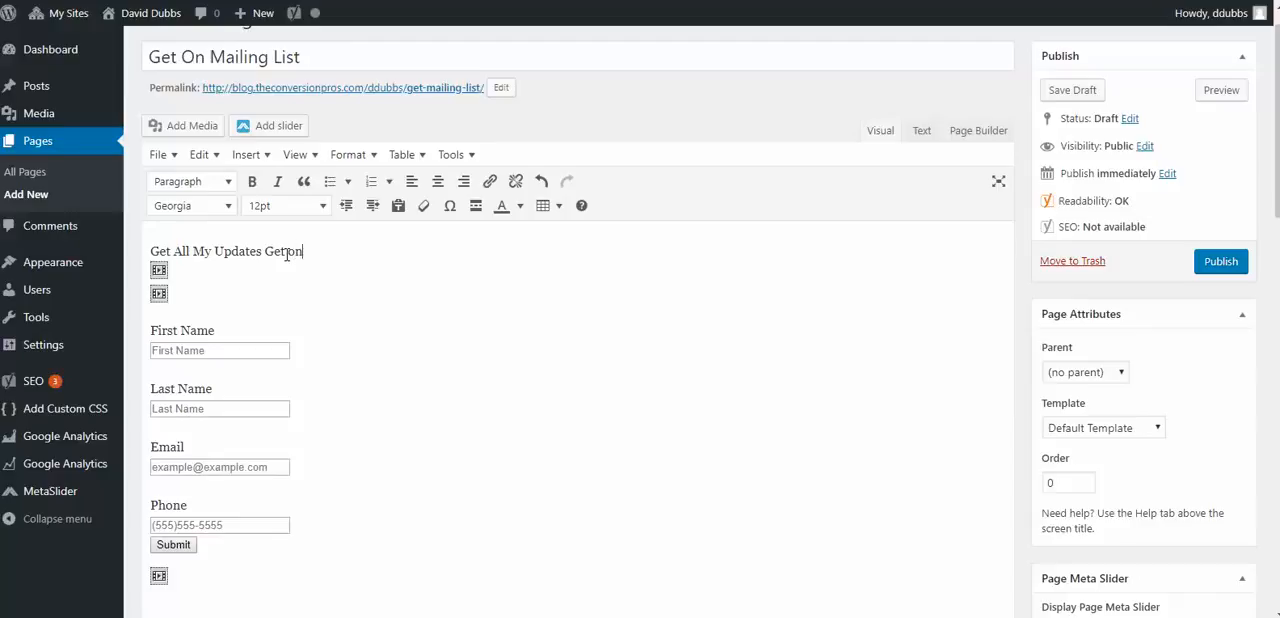
type(" M")
key("BackSpace")
type("On My List")
- Make the whole "Get All My Updates Get On My List" line bold and set its font size to 24pt
left_click_drag(354, 250, 160, 251)
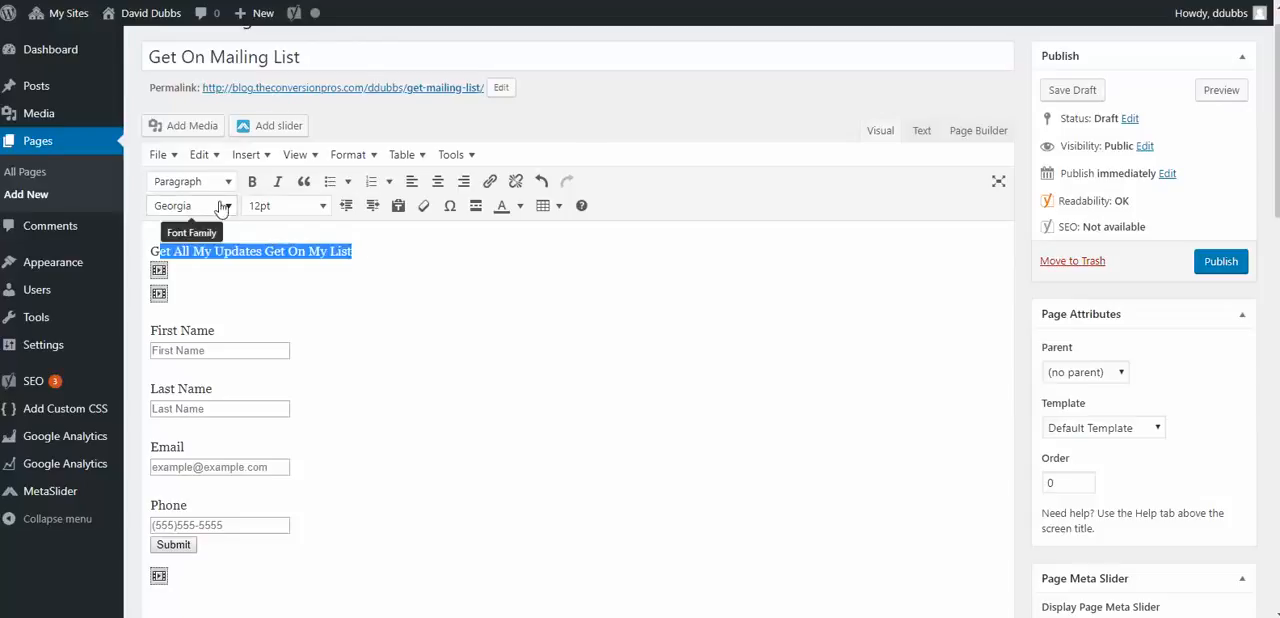
left_click(250, 182)
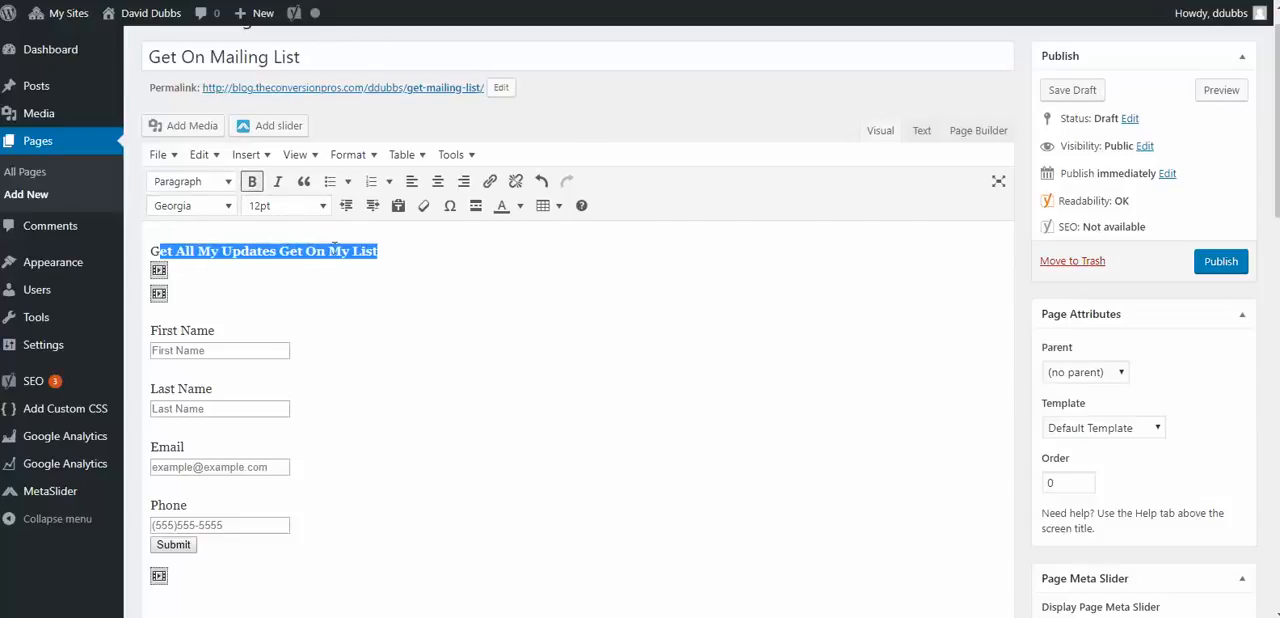
left_click_drag(403, 243, 150, 250)
left_click(253, 184)
left_click(322, 205)
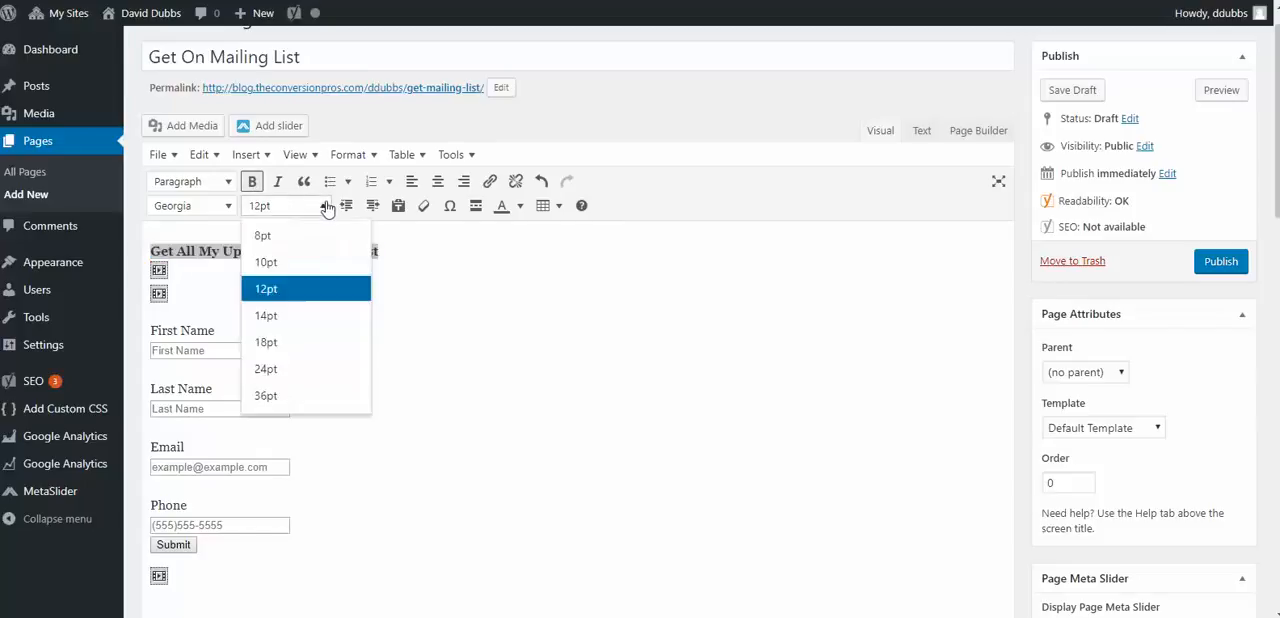
scroll(304, 341, "down", 1)
left_click(275, 323)
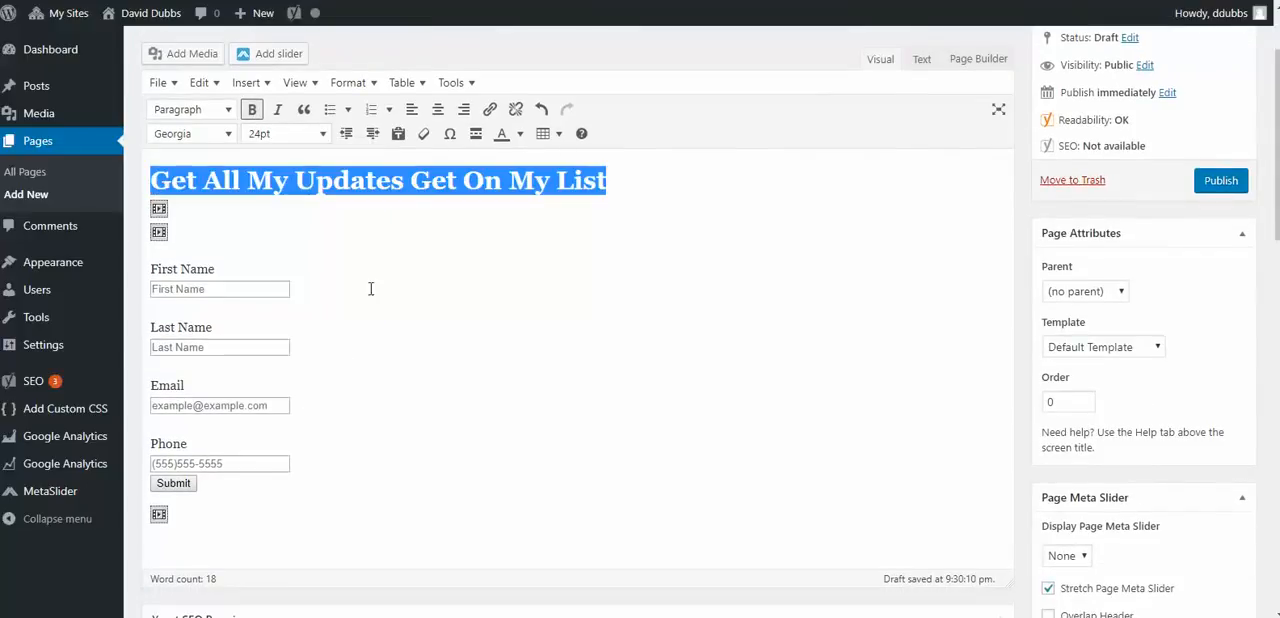
- Colour the headline text above the form red
left_click(419, 277)
left_click_drag(612, 183, 138, 192)
left_click(519, 138)
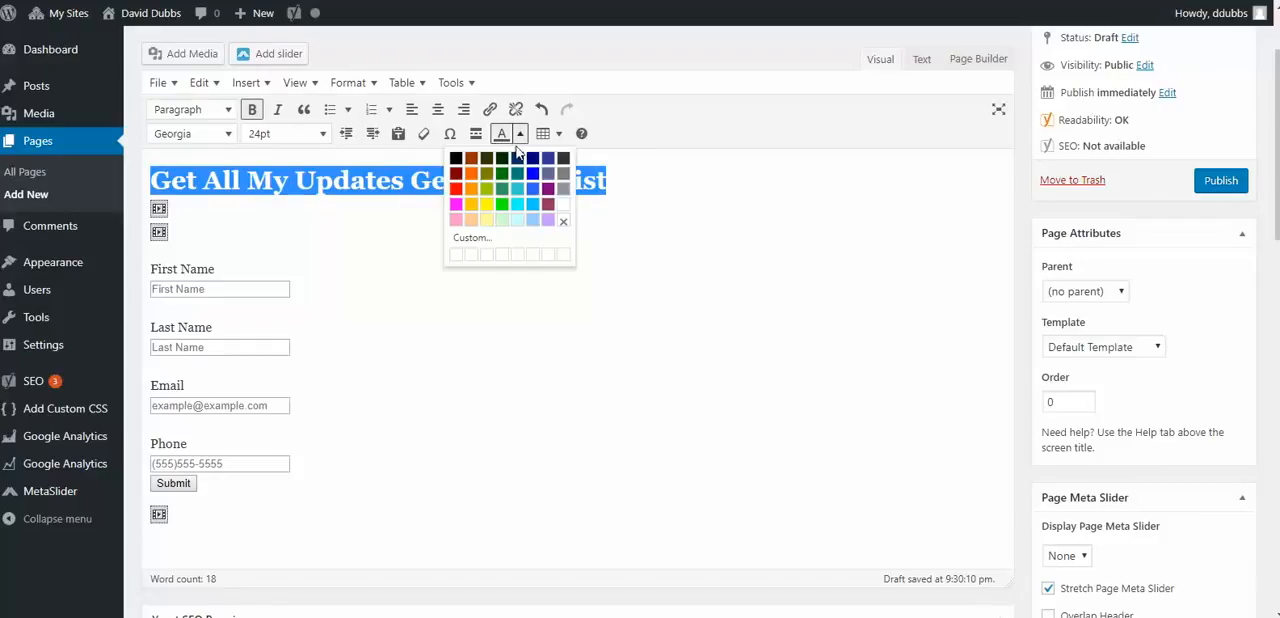
left_click(456, 188)
left_click(528, 248)
scroll(465, 262, "up", 2)
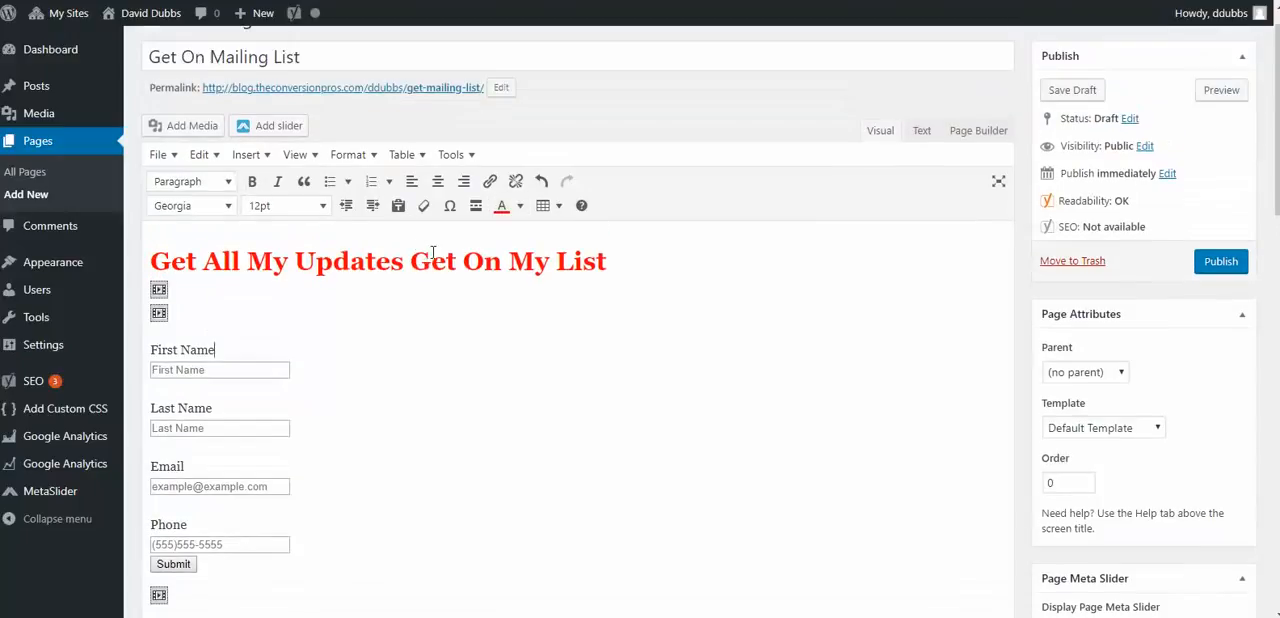
- Replace the script placeholder below the Submit button with the me11.jpg image from the media library
scroll(426, 309, "down", 4)
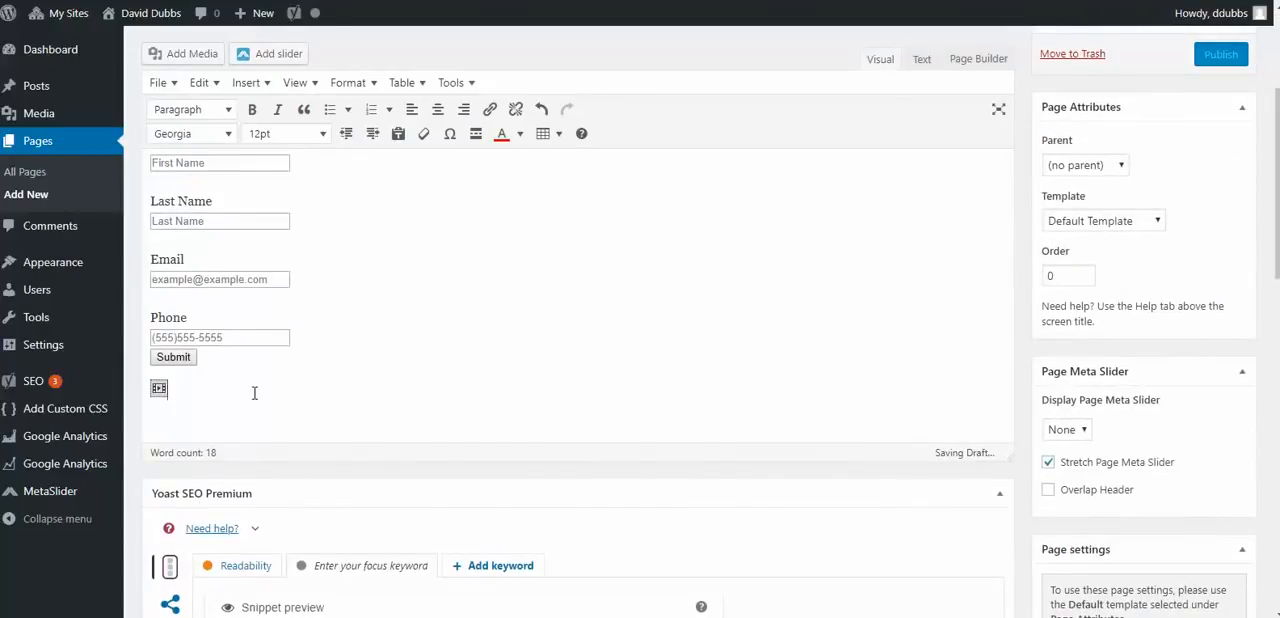
key("BackSpace")
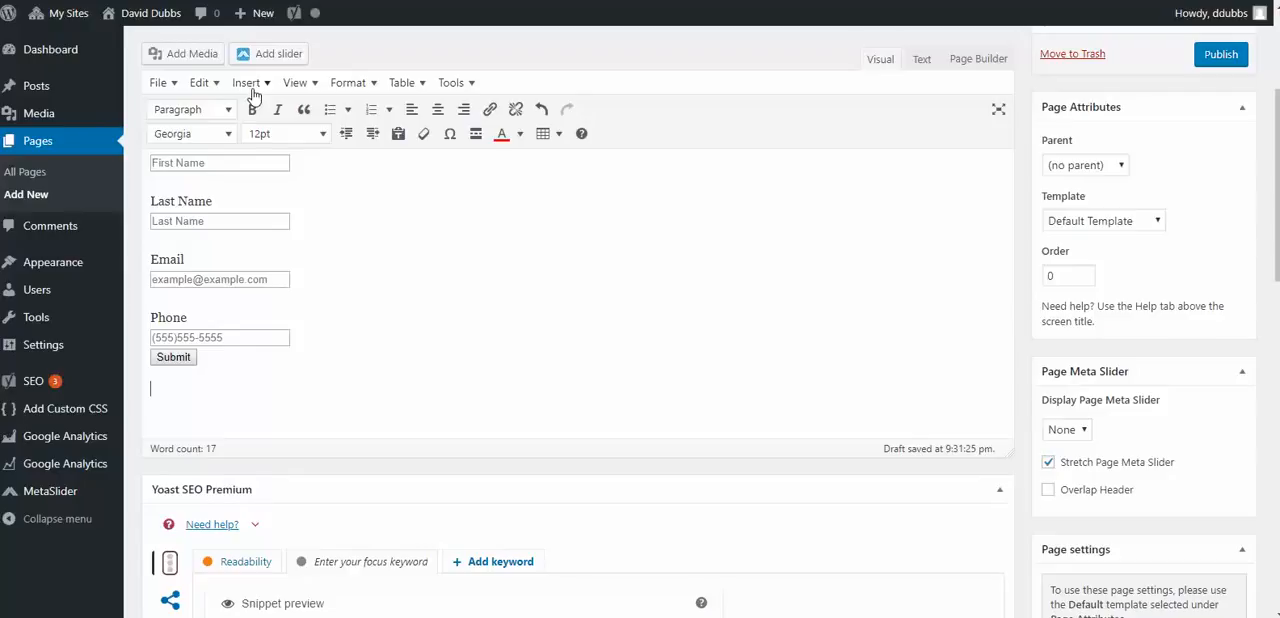
scroll(260, 133, "up", 2)
scroll(260, 133, "up", 2)
left_click(177, 157)
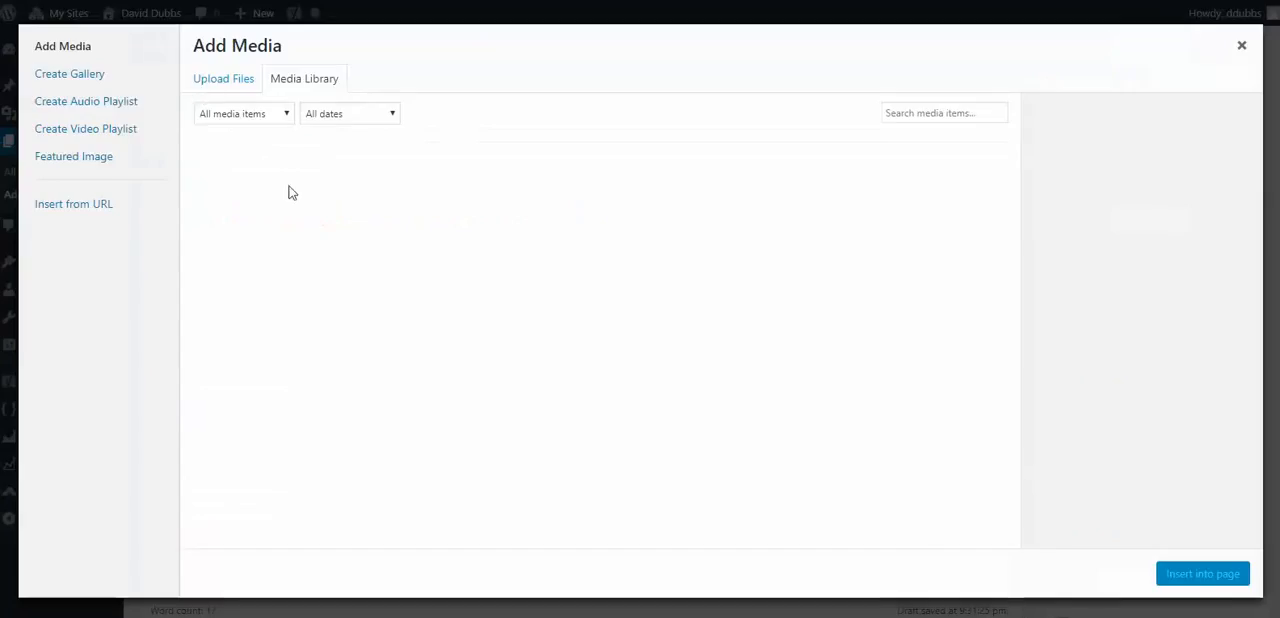
left_click(290, 168)
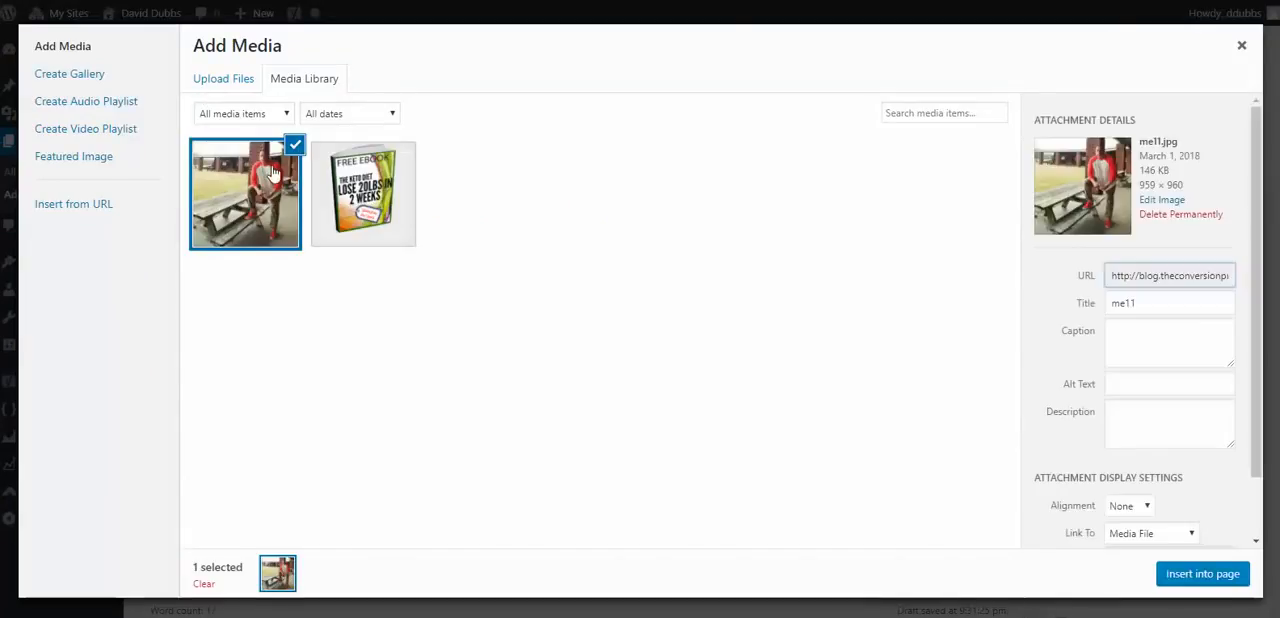
left_click(1203, 576)
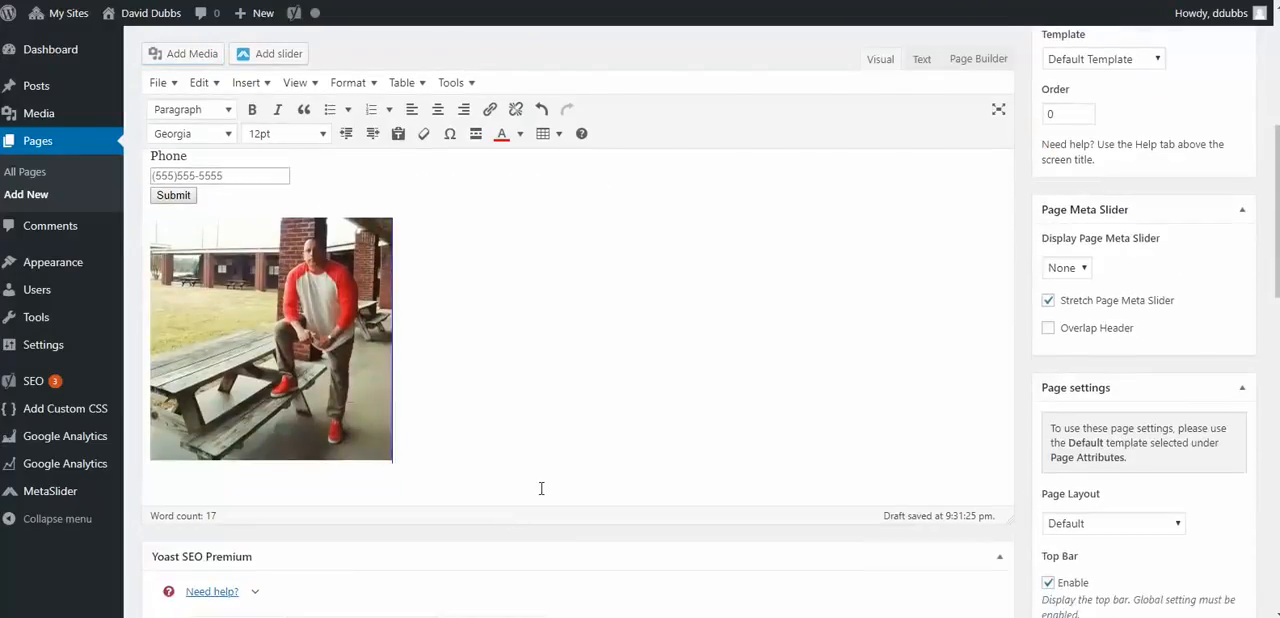
- Publish the page and view its live version
scroll(1010, 390, "up", 3)
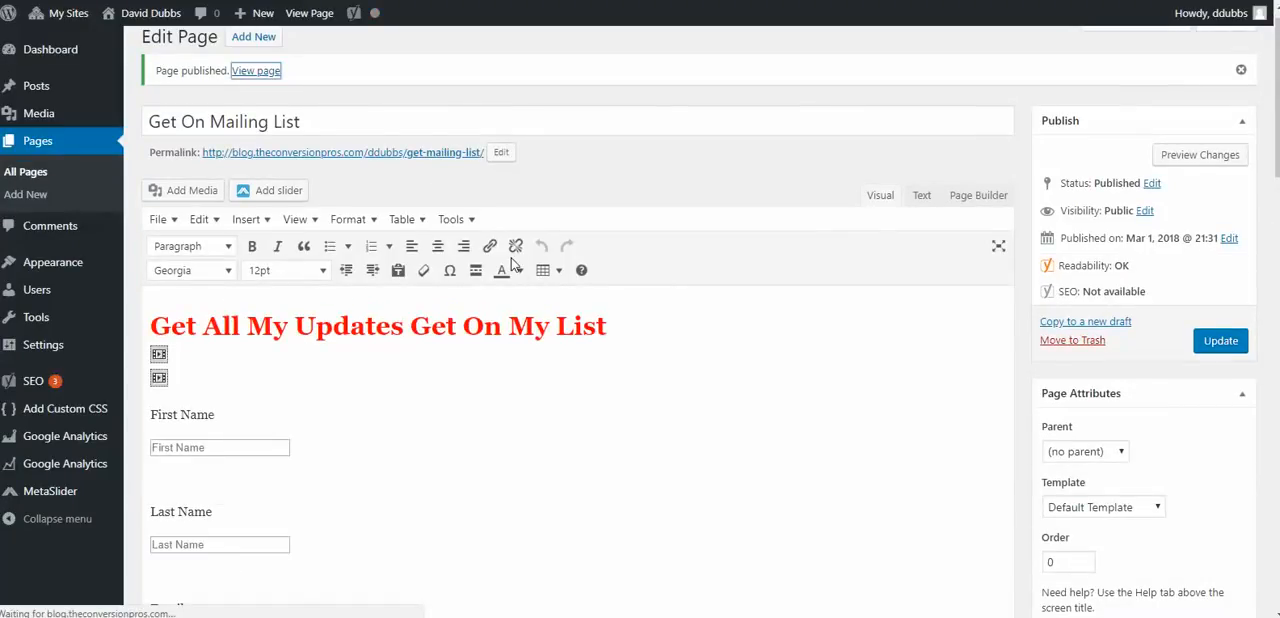
scroll(512, 263, "down", 4)
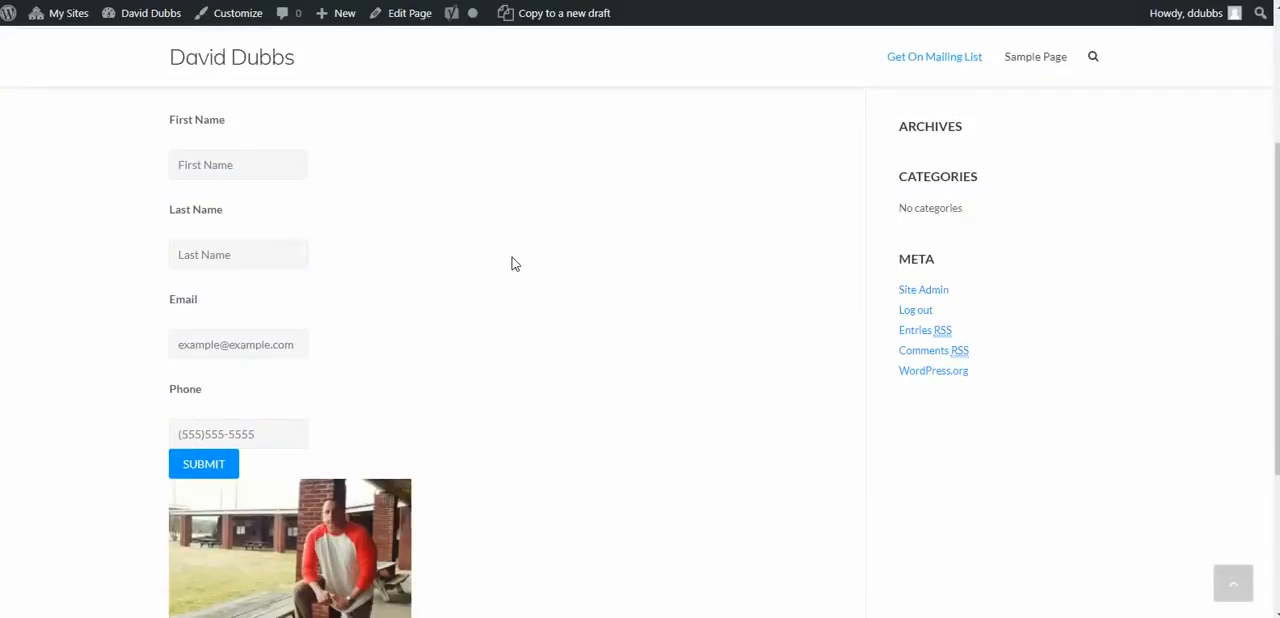
scroll(513, 259, "up", 2)
scroll(515, 275, "down", 1)
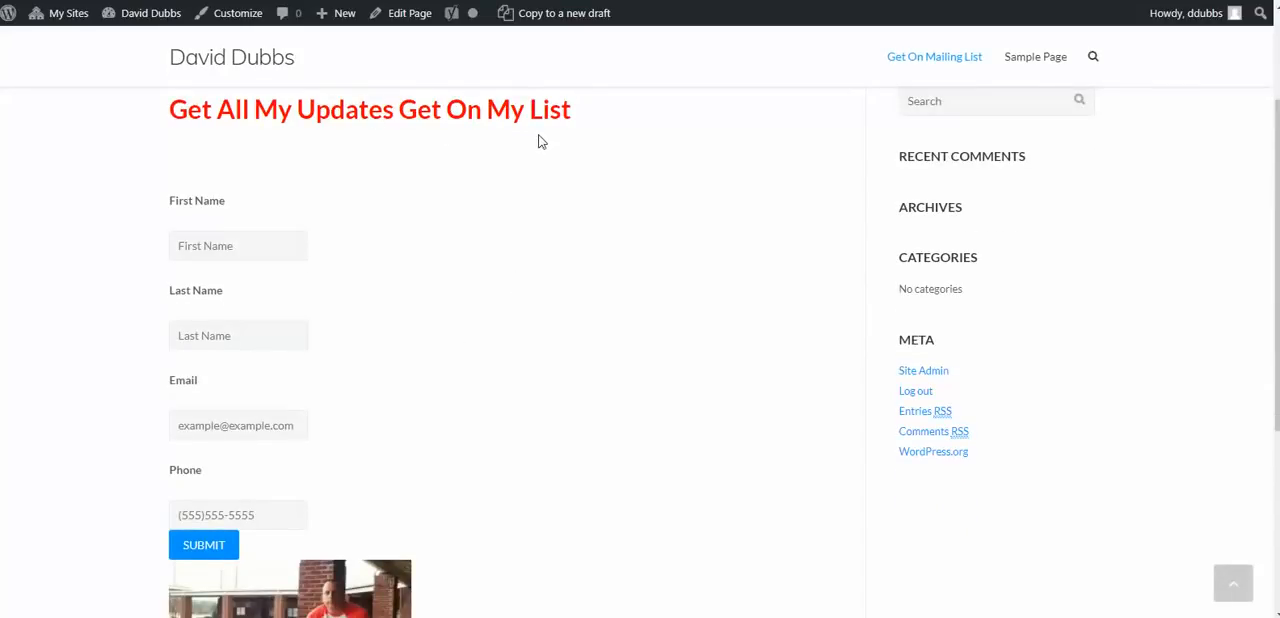
- Try the First Name and Last Name fields on the live page and examine the headline, form and image
left_click(221, 252)
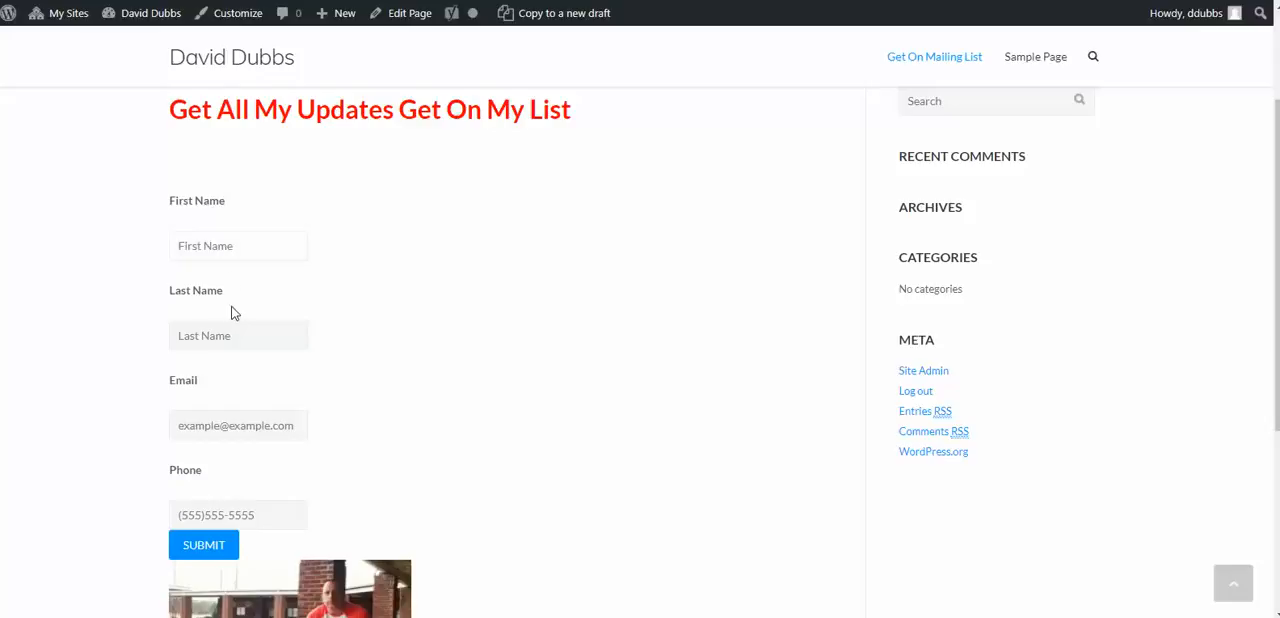
left_click(231, 336)
scroll(254, 400, "down", 2)
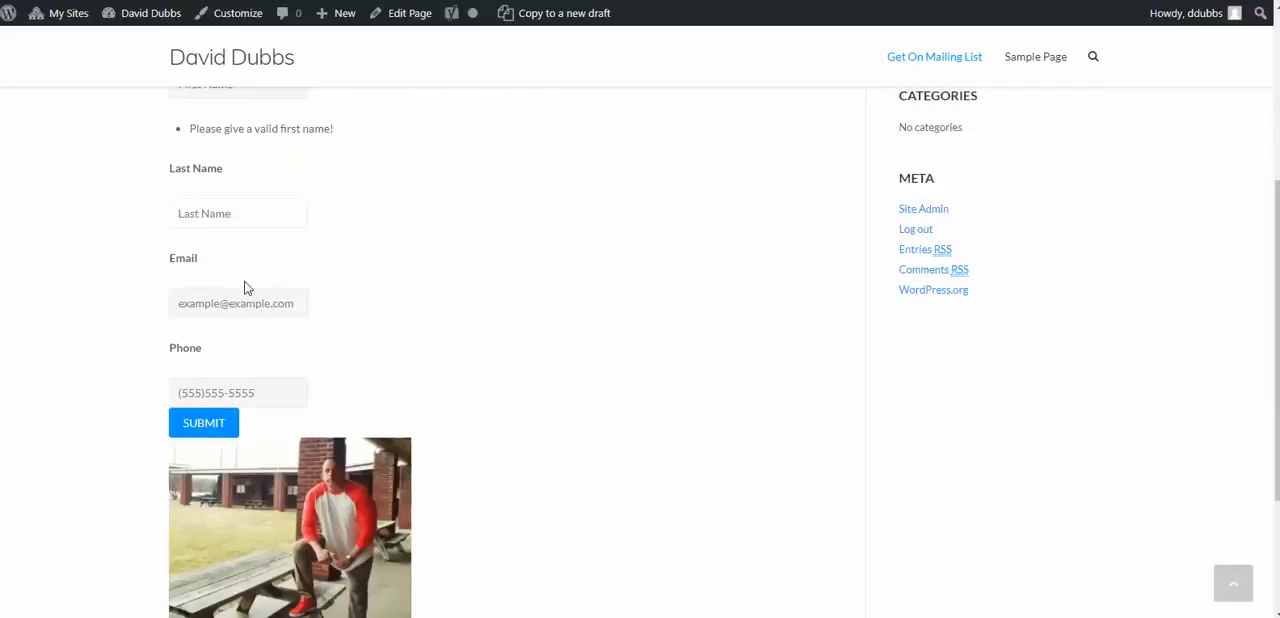
scroll(269, 354, "down", 2)
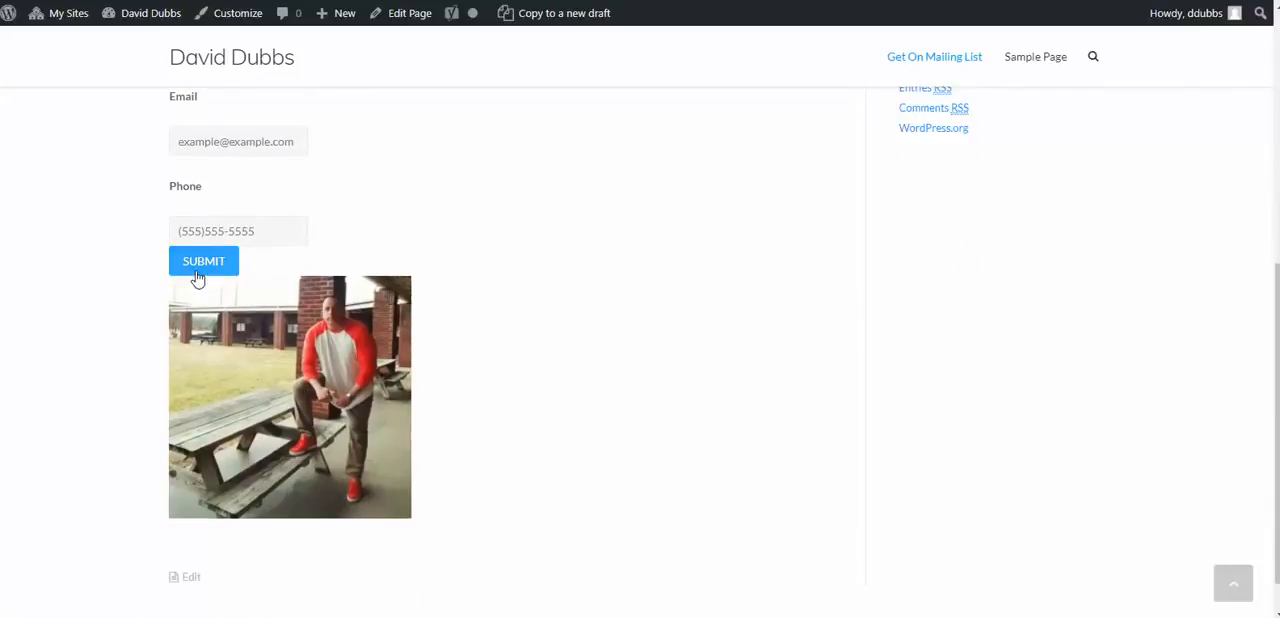
scroll(243, 263, "up", 3)
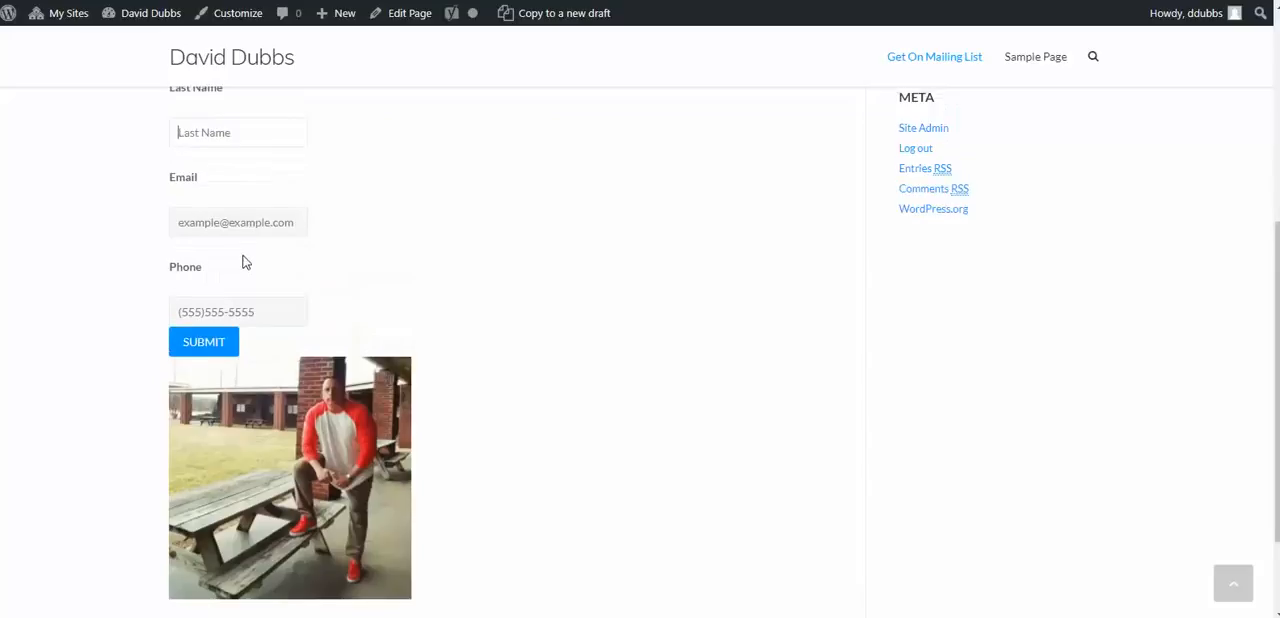
scroll(266, 318, "up", 1)
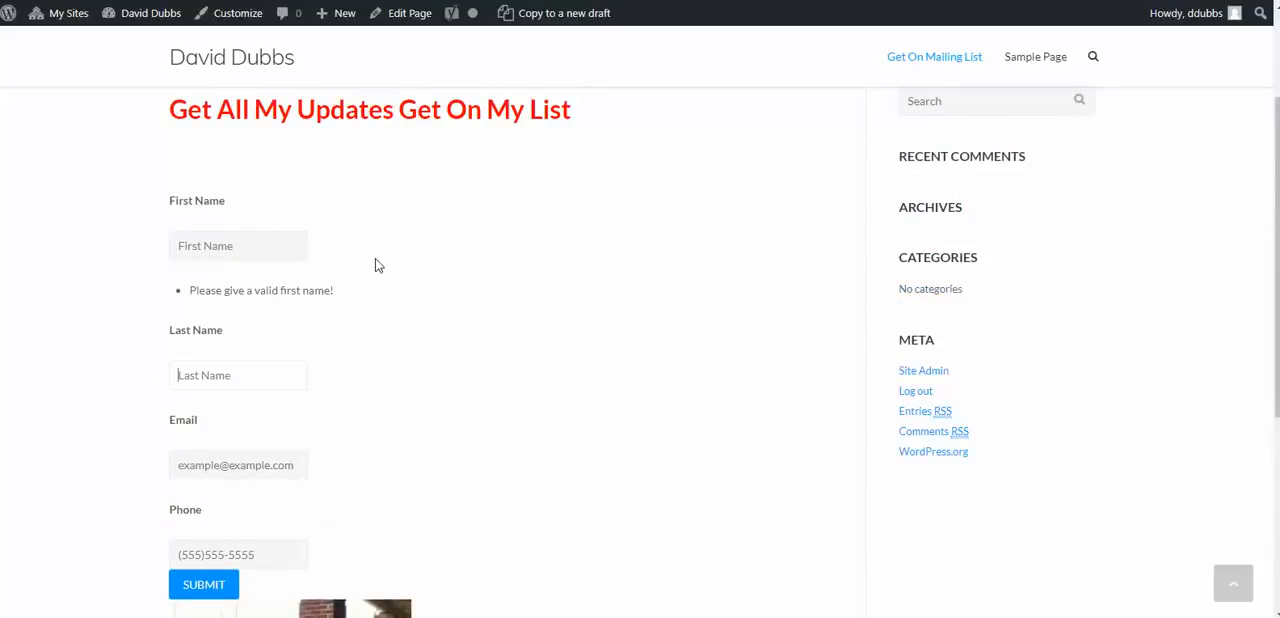
scroll(420, 251, "down", 4)
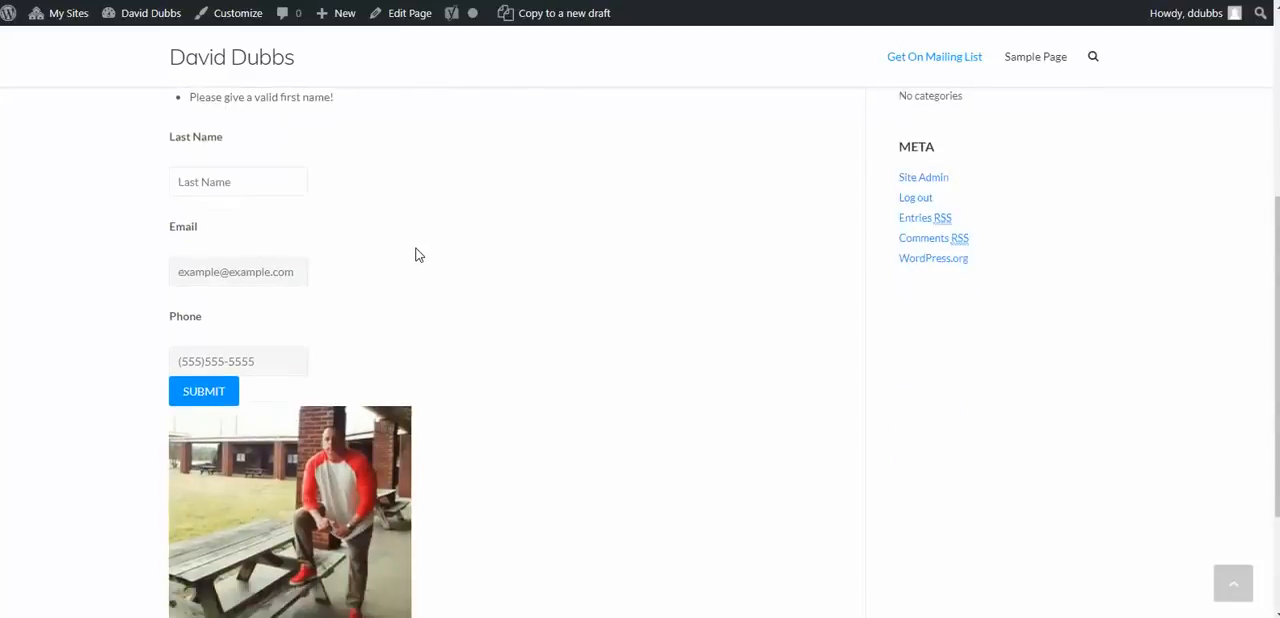
scroll(416, 254, "up", 3)
scroll(416, 254, "up", 2)
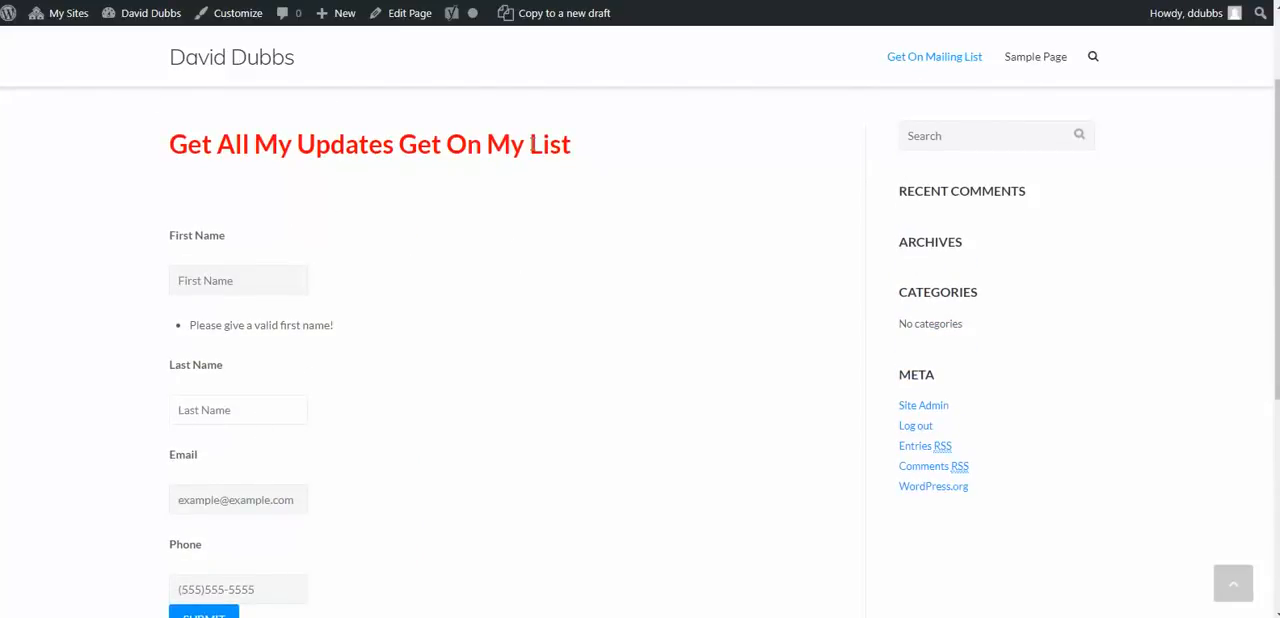
scroll(403, 355, "down", 2)
scroll(300, 240, "up", 1)
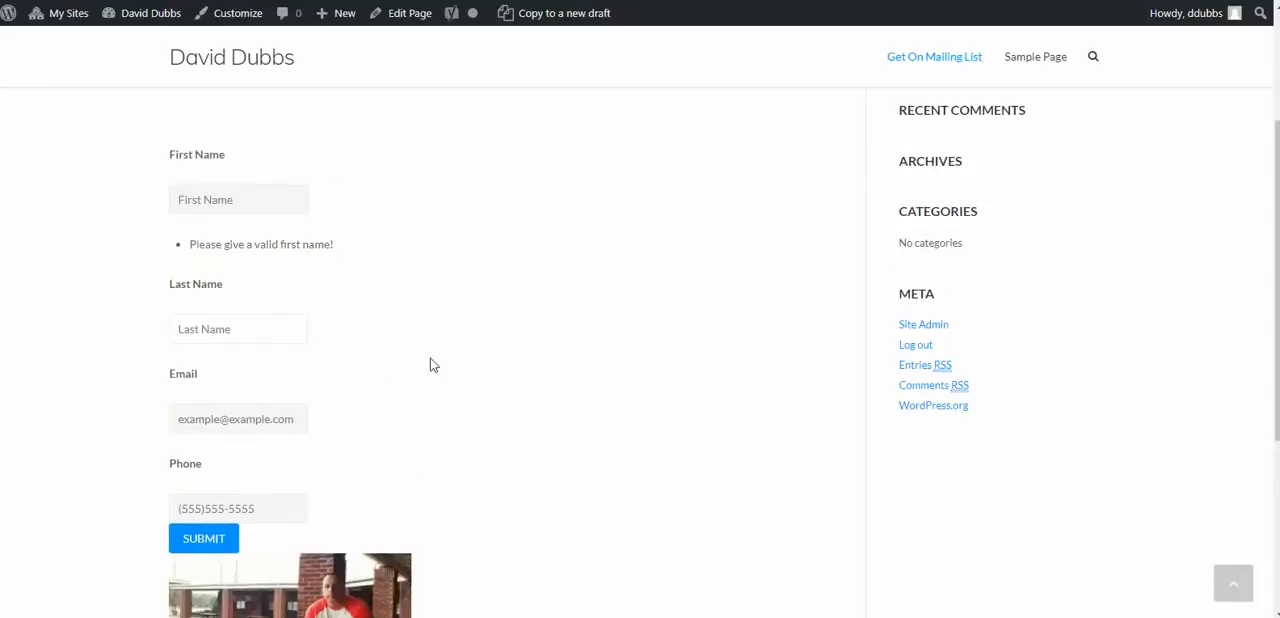
scroll(420, 255, "up", 1)
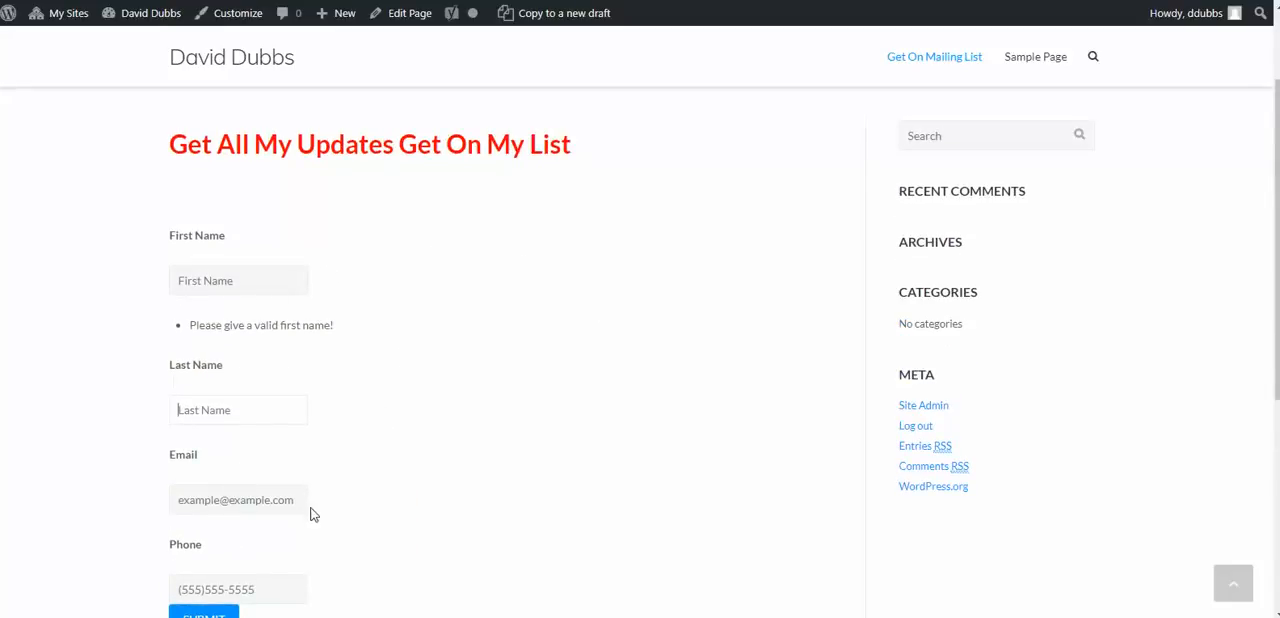
scroll(315, 500, "down", 1)
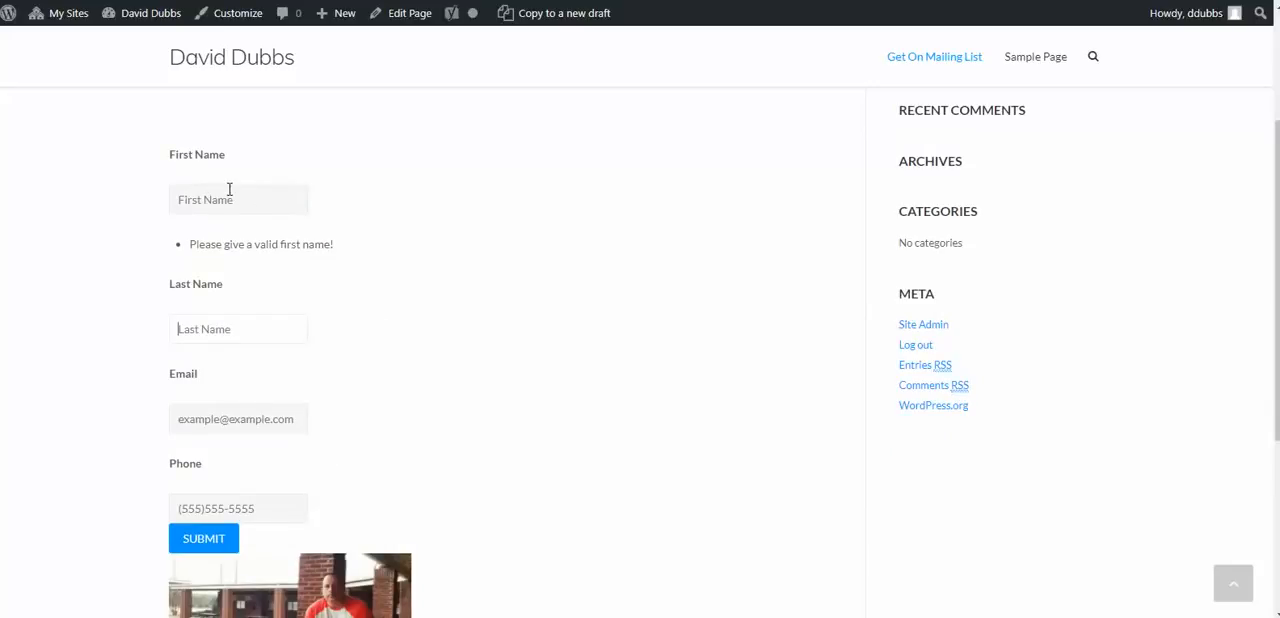
scroll(350, 245, "up", 2)
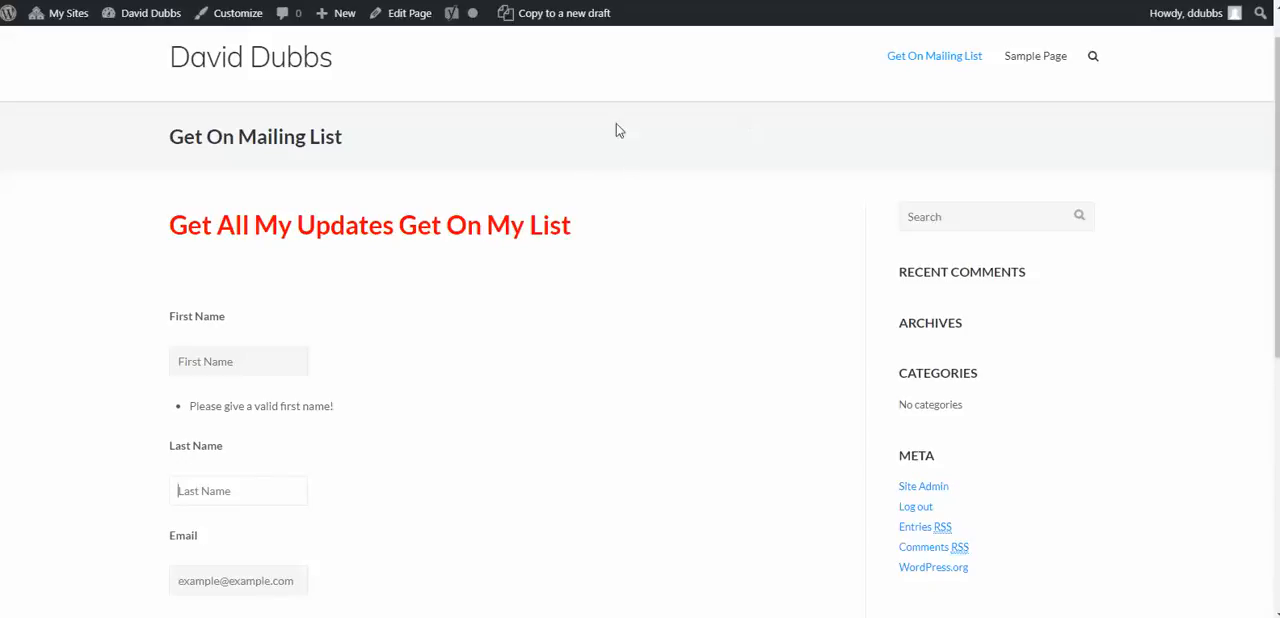
scroll(634, 171, "down", 1)
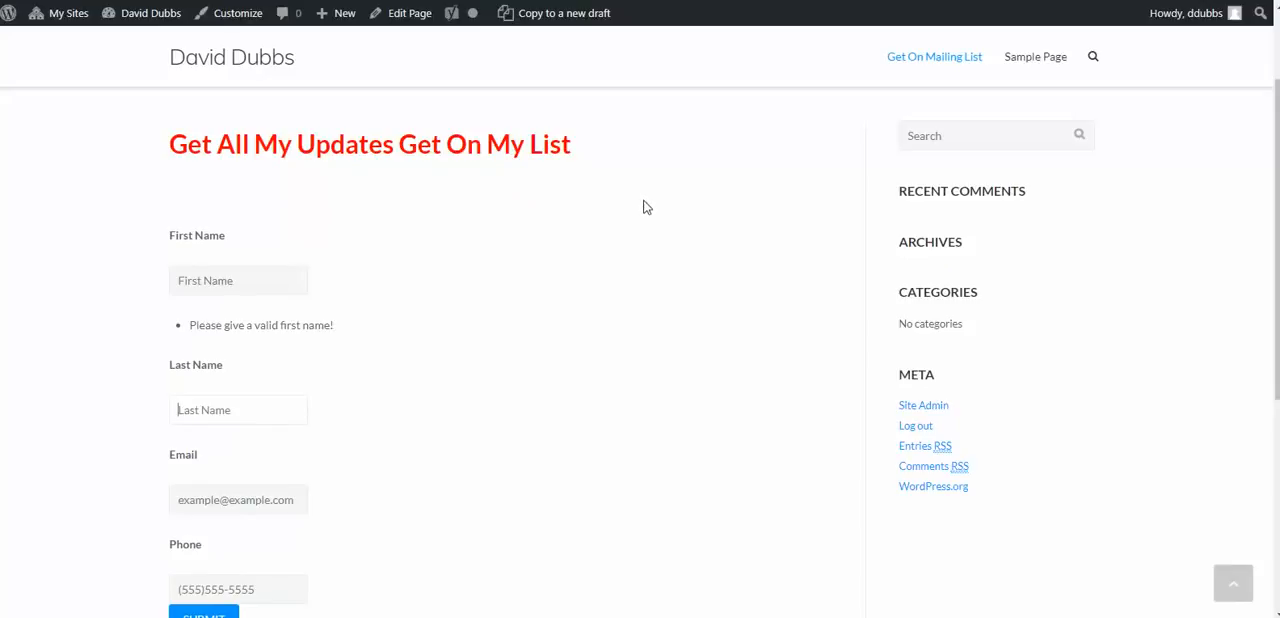
scroll(645, 225, "down", 1)
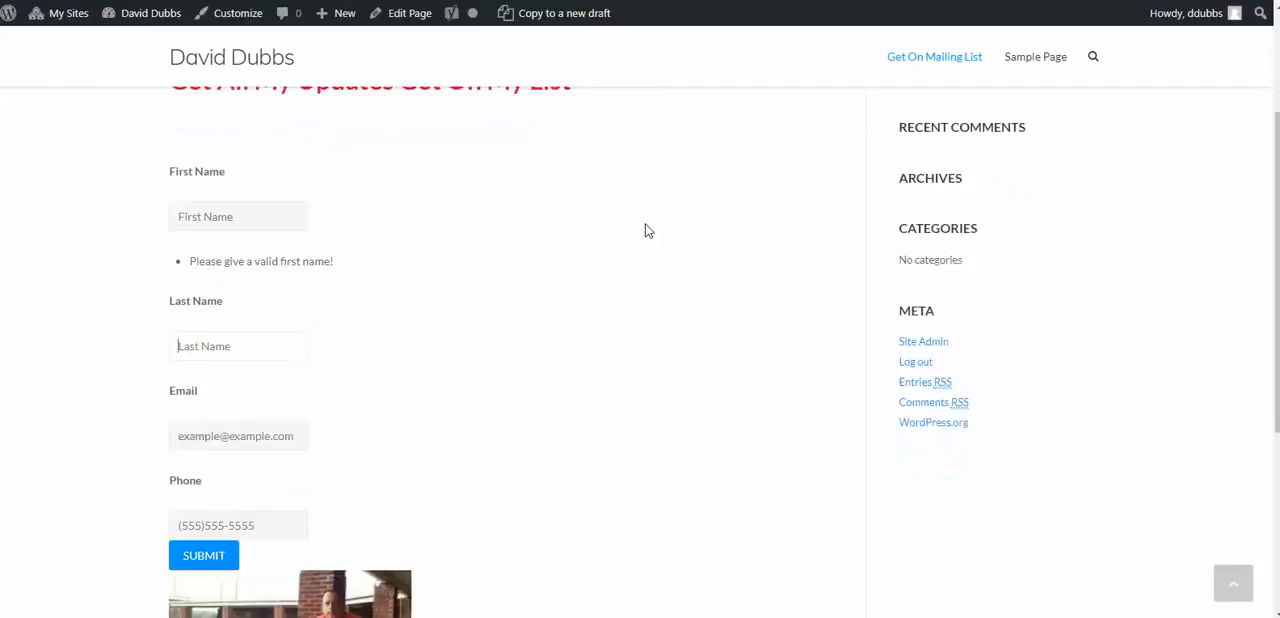
scroll(645, 231, "up", 2)
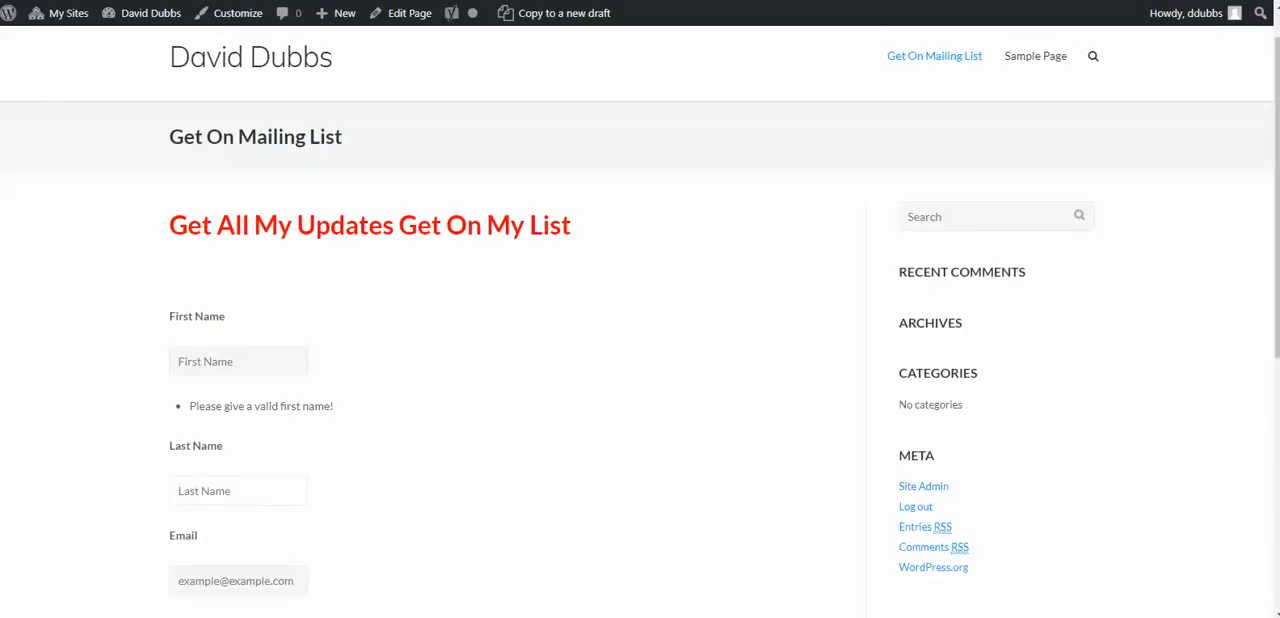